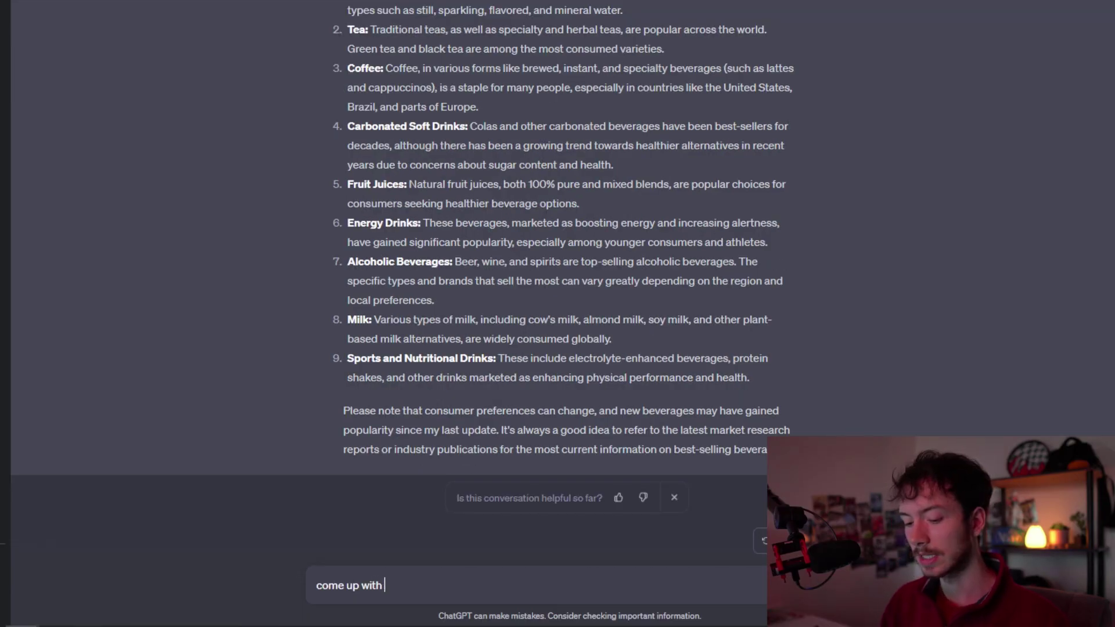
# Ask ChatGPT to 'come up with 10 one word names' for the new lemonade brand
pyautogui.write('one word names')
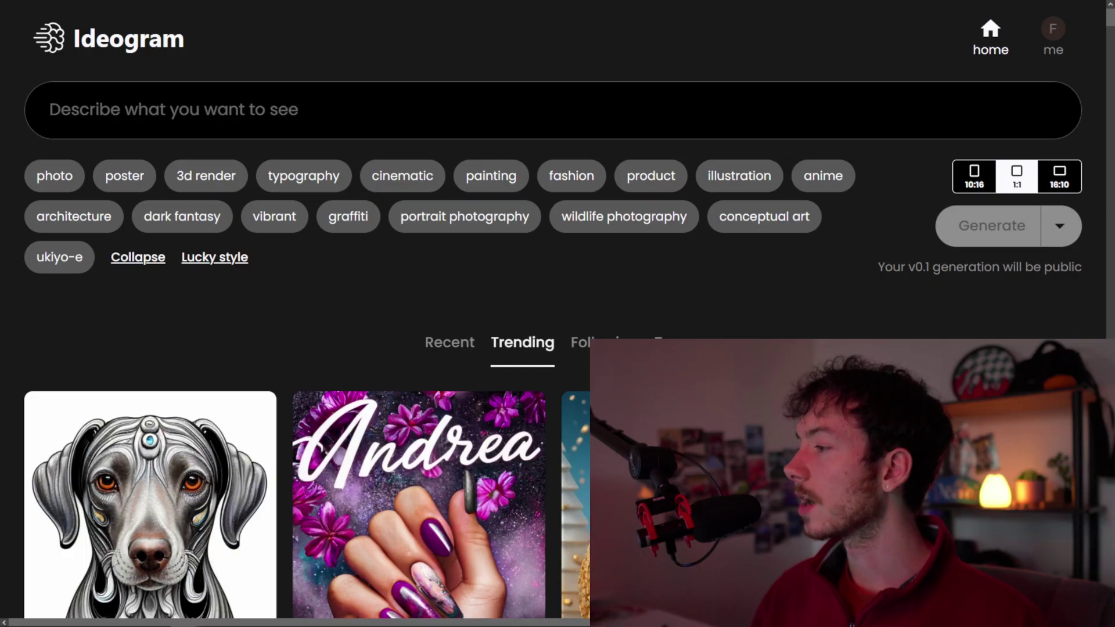
# Prompt Ideogram for a script-font Citrusy lemonade logo and remix one of the results
pyautogui.write('Create m')
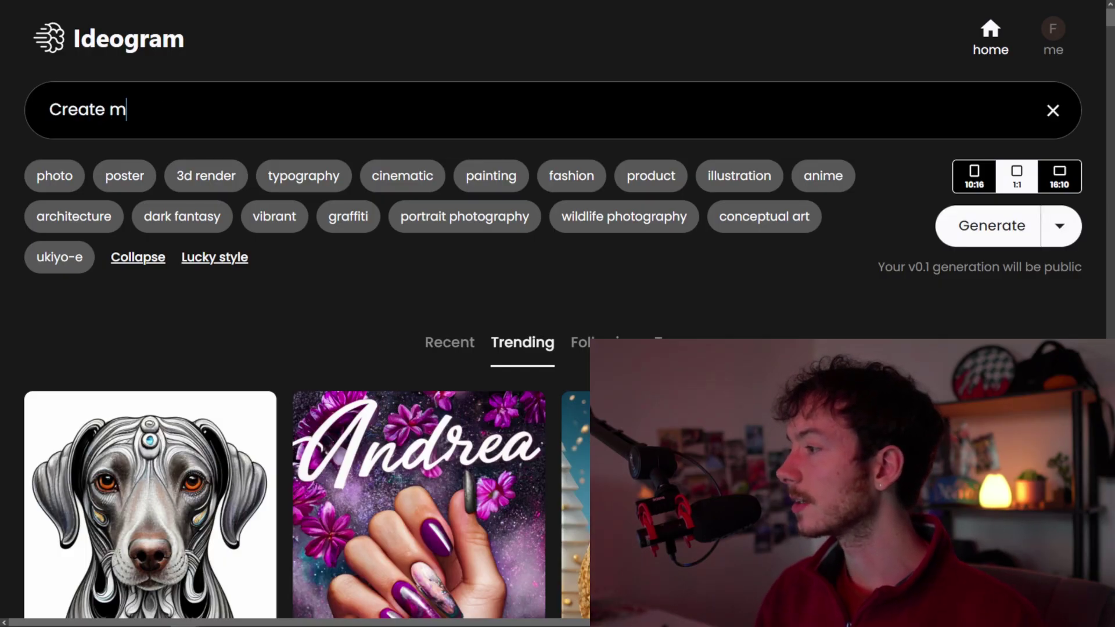
pyautogui.write('e a scrip')
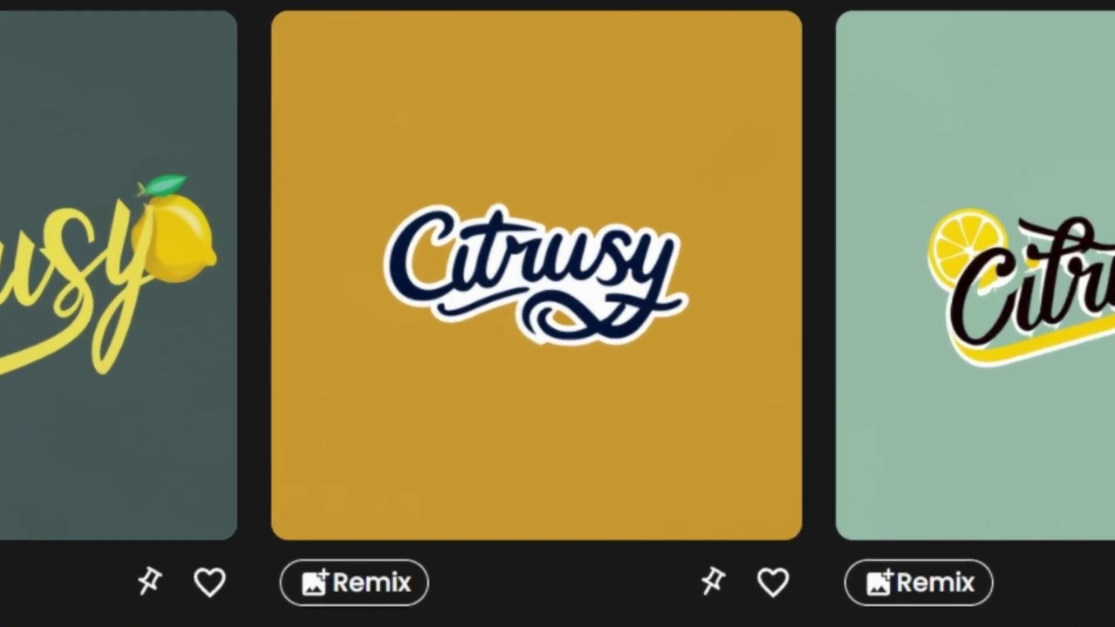
pyautogui.moveTo(967, 275)
pyautogui.click(323, 407)
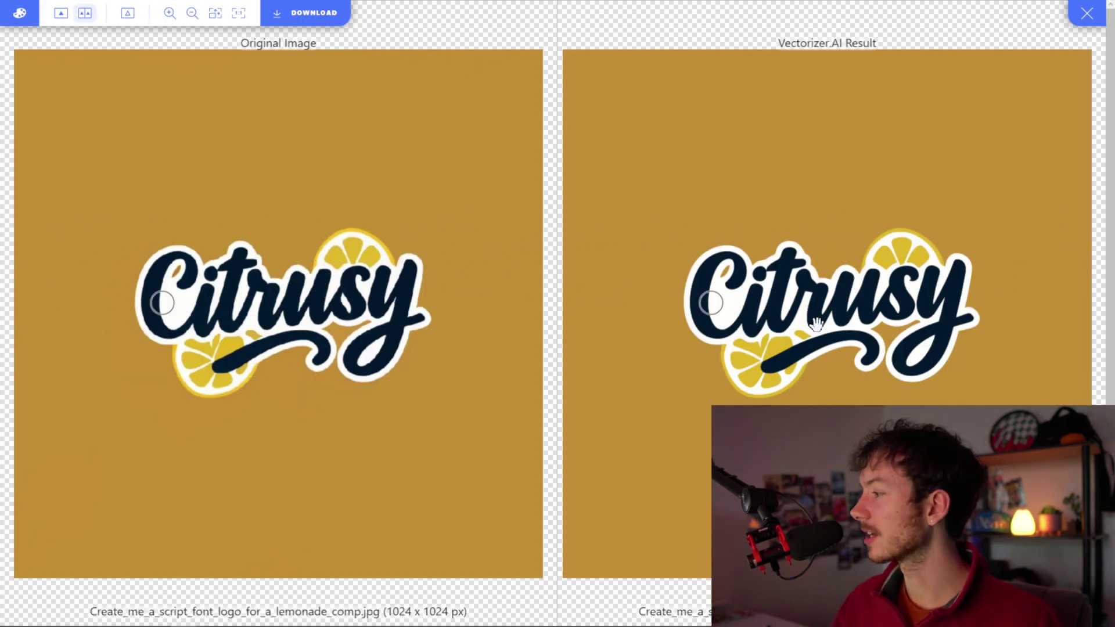
# Zoom into Vectorizer.AI's Original and Result panels to compare the vectorized Citrusy logo
pyautogui.scroll(3, 816, 324)
pyautogui.scroll(2, 784, 269)
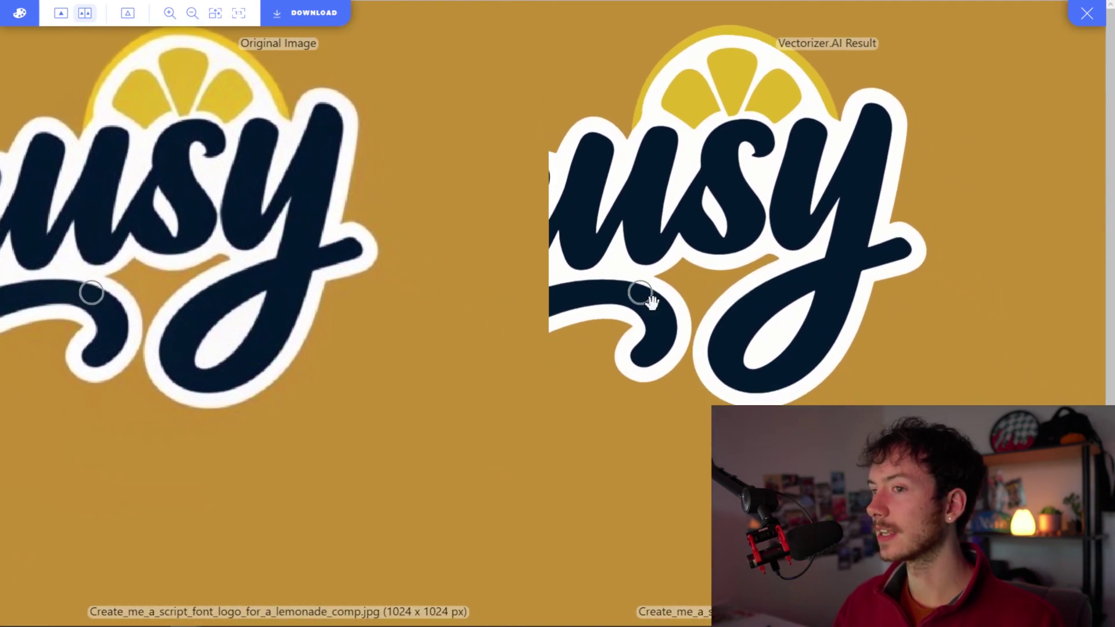
pyautogui.scroll(-1, 650, 301)
pyautogui.scroll(-2, 859, 319)
pyautogui.scroll(2, 709, 294)
pyautogui.scroll(1, 763, 349)
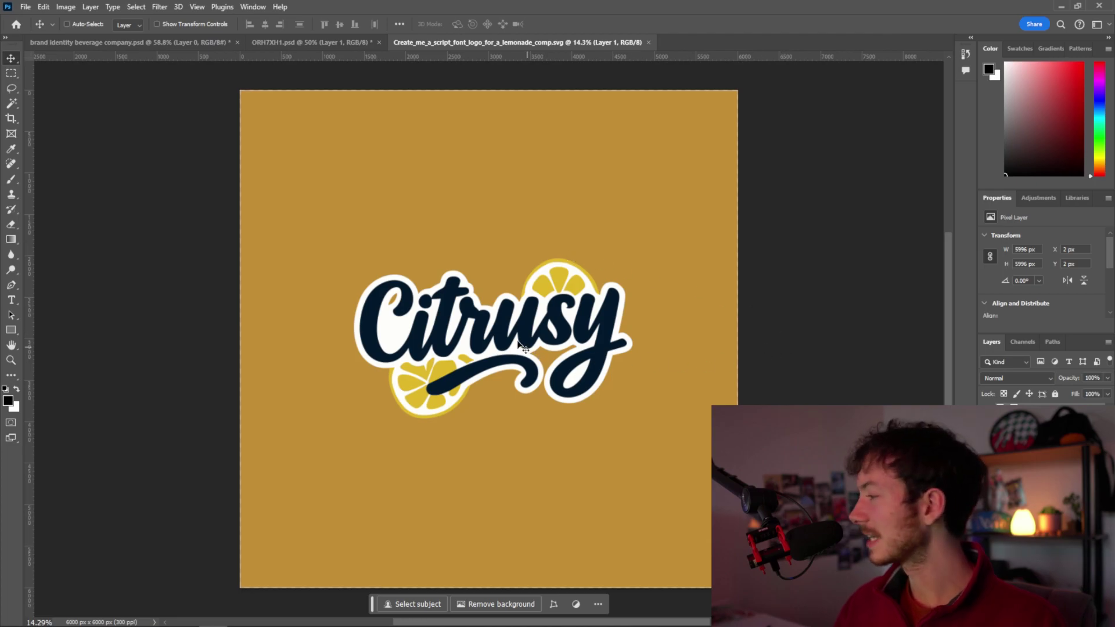
# Isolate the Citrusy lettering in orange with the Magic Wand, then bring up the brand board document
pyautogui.scroll(1, 535, 343)
pyautogui.scroll(1, 551, 337)
pyautogui.scroll(1, 569, 331)
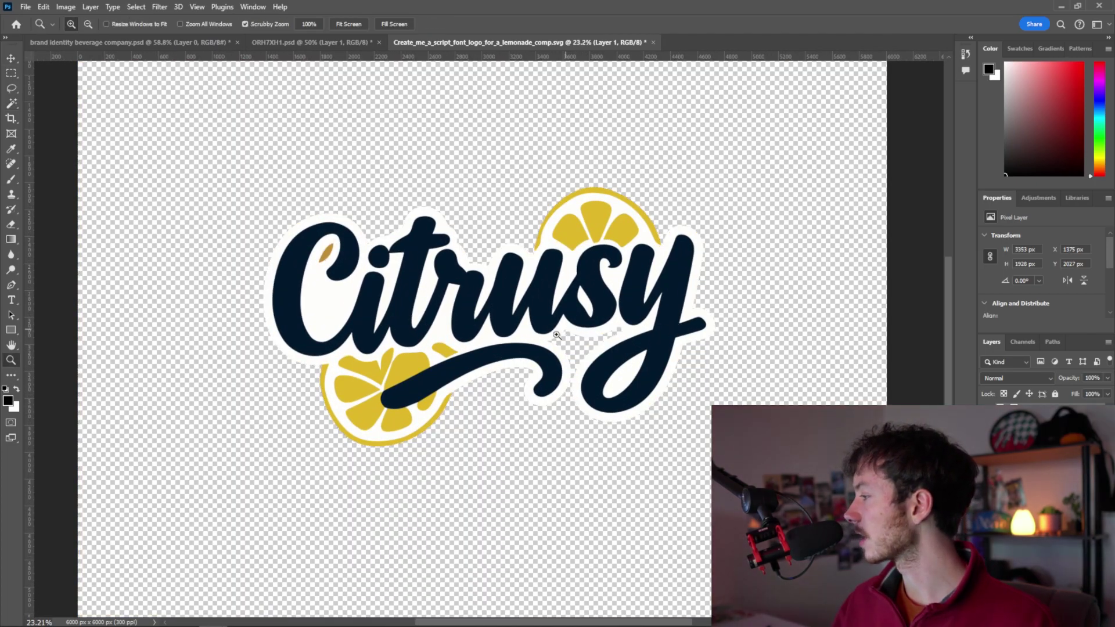
pyautogui.press('w')
pyautogui.scroll(4, 639, 279)
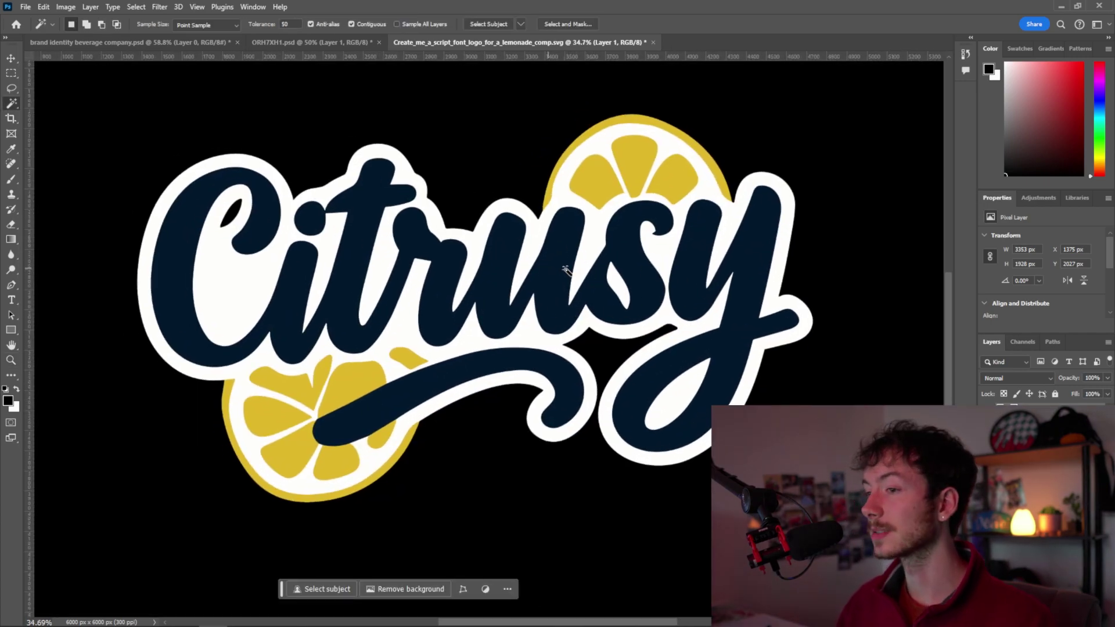
pyautogui.scroll(-1, 567, 270)
pyautogui.scroll(-1, 581, 284)
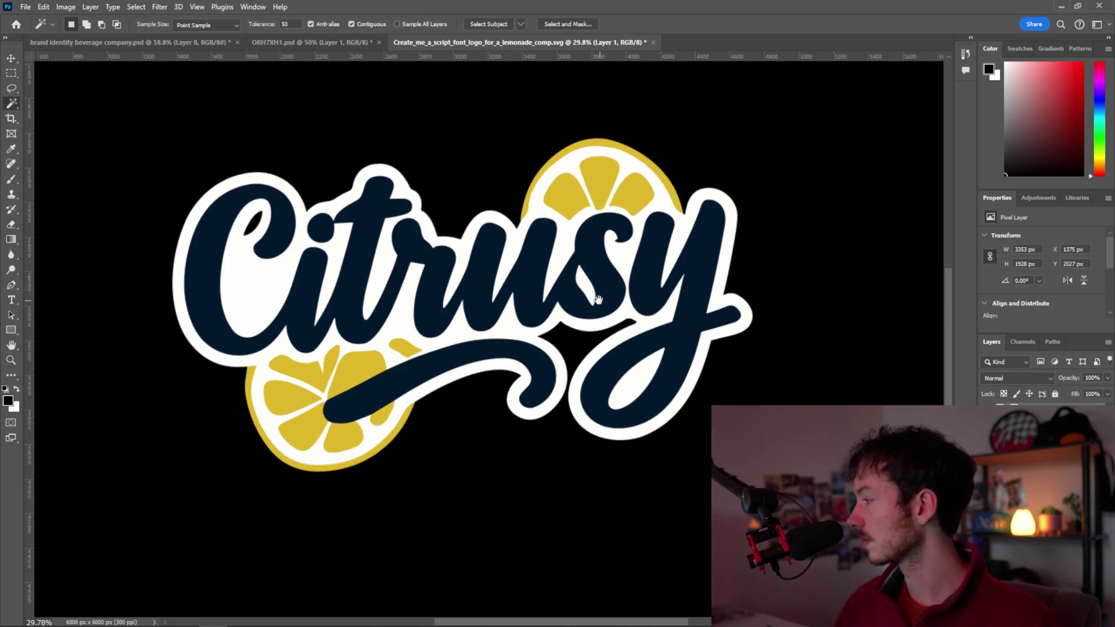
pyautogui.scroll(2, 697, 320)
pyautogui.scroll(1, 707, 323)
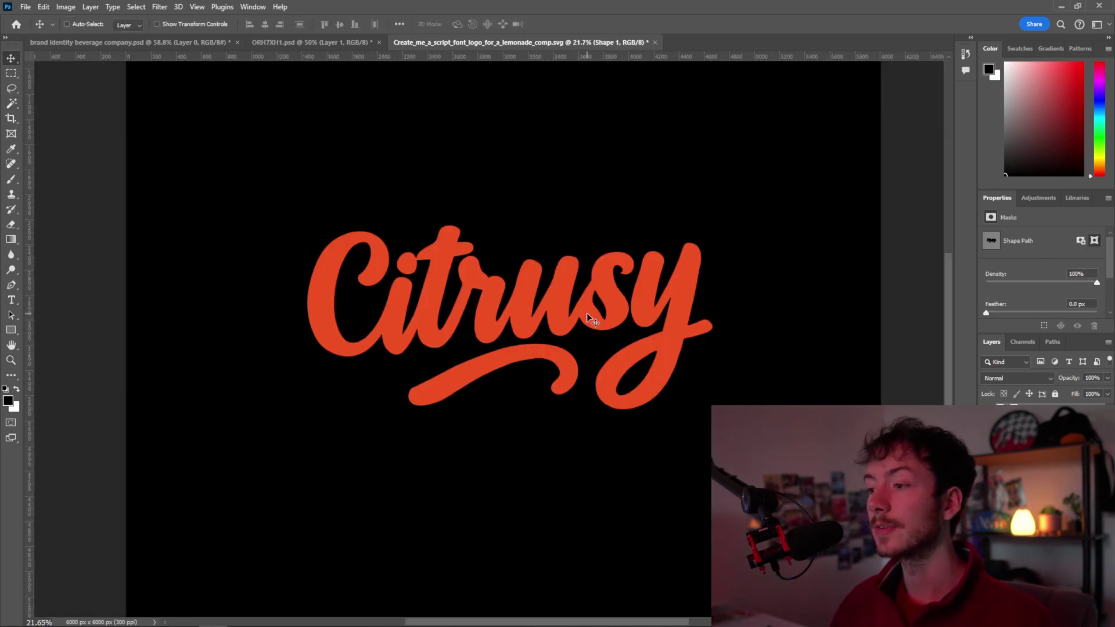
pyautogui.click(183, 44)
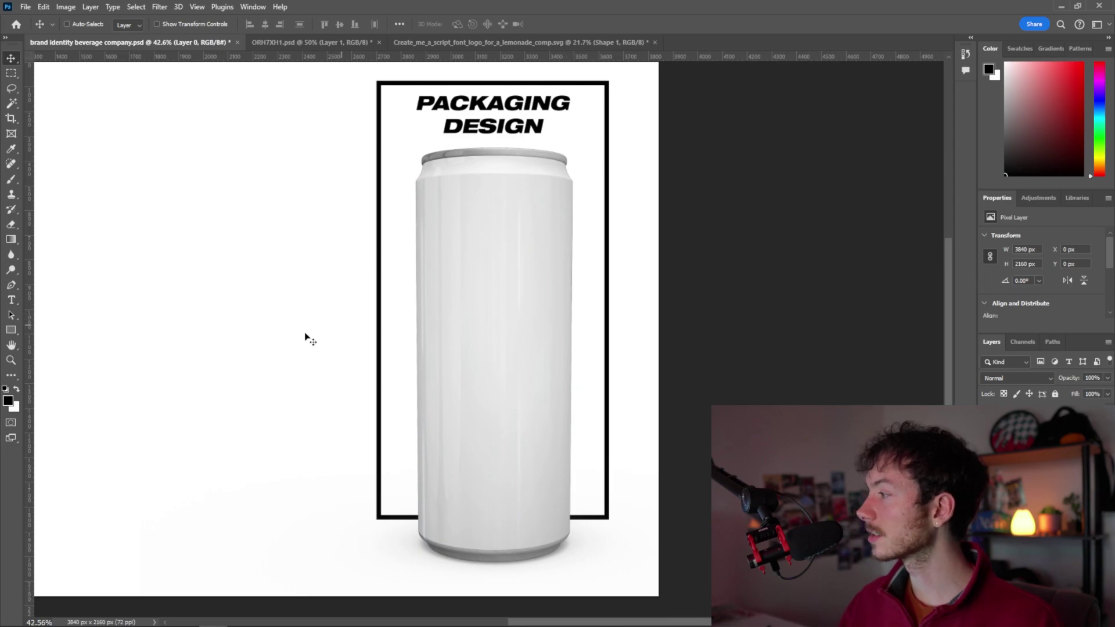
# Go back to the Citrusy logo document to take the orange lettering
pyautogui.hscroll(-10, 305, 337)
pyautogui.scroll(-2, 472, 320)
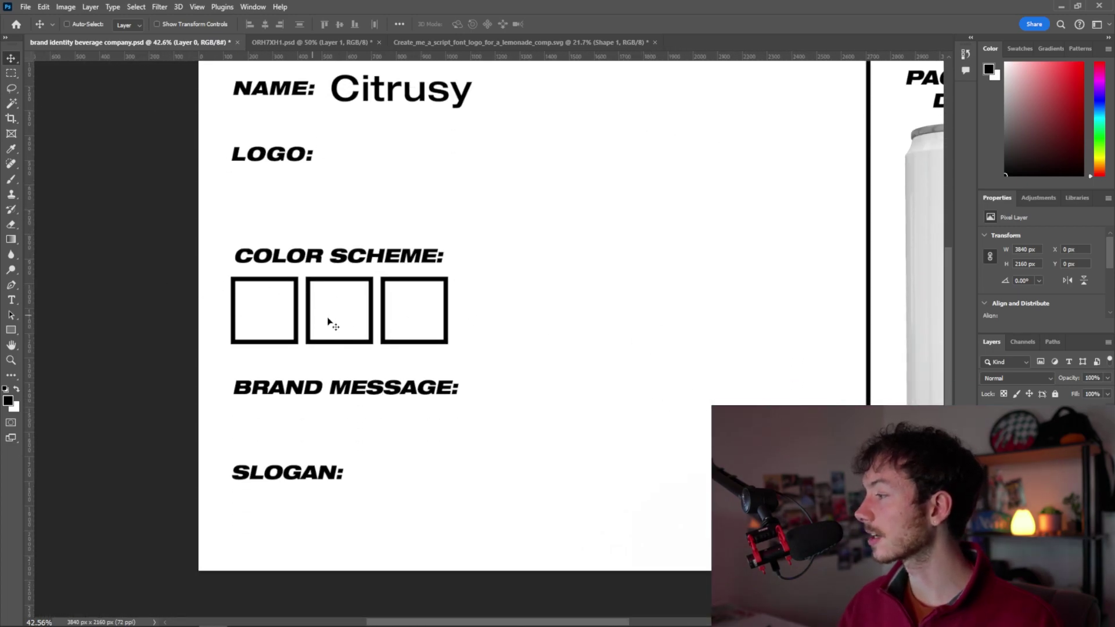
pyautogui.hotkey('ctrl', 'shift', 'Tab')
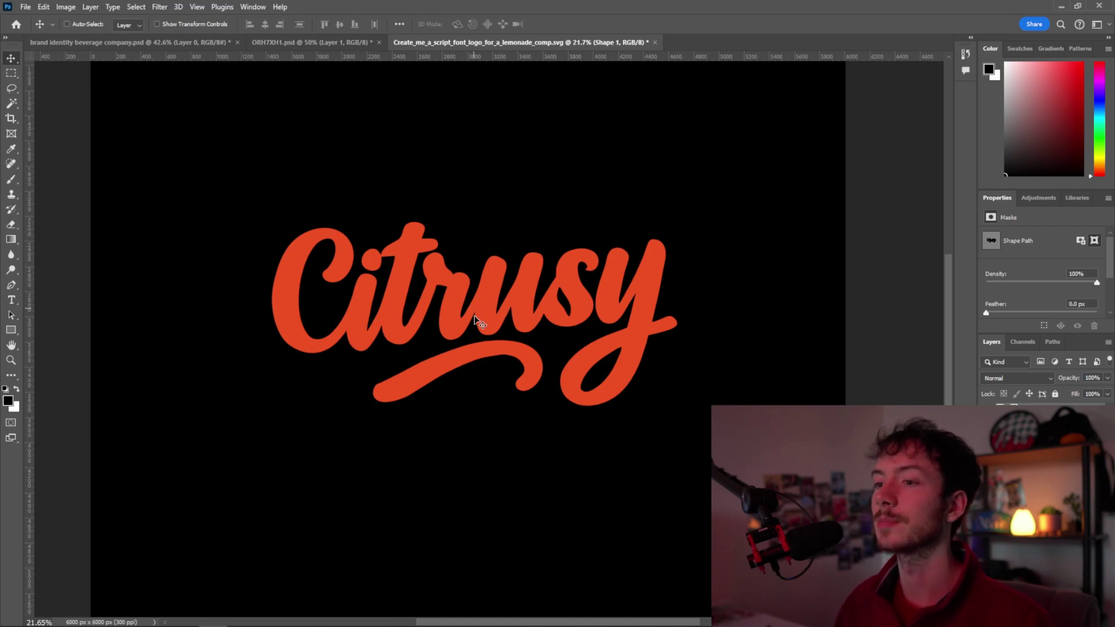
pyautogui.hscroll(-2, 494, 319)
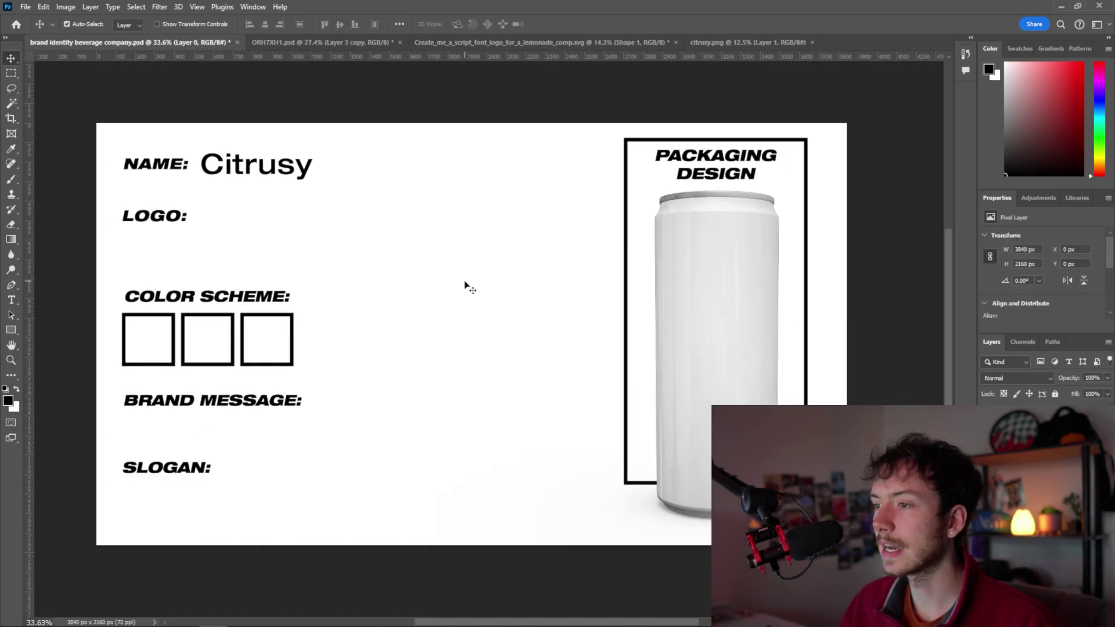
# Paste the orange logo into the brand board, scaled down under the LOGO heading
pyautogui.hotkey('ctrl', 'v')
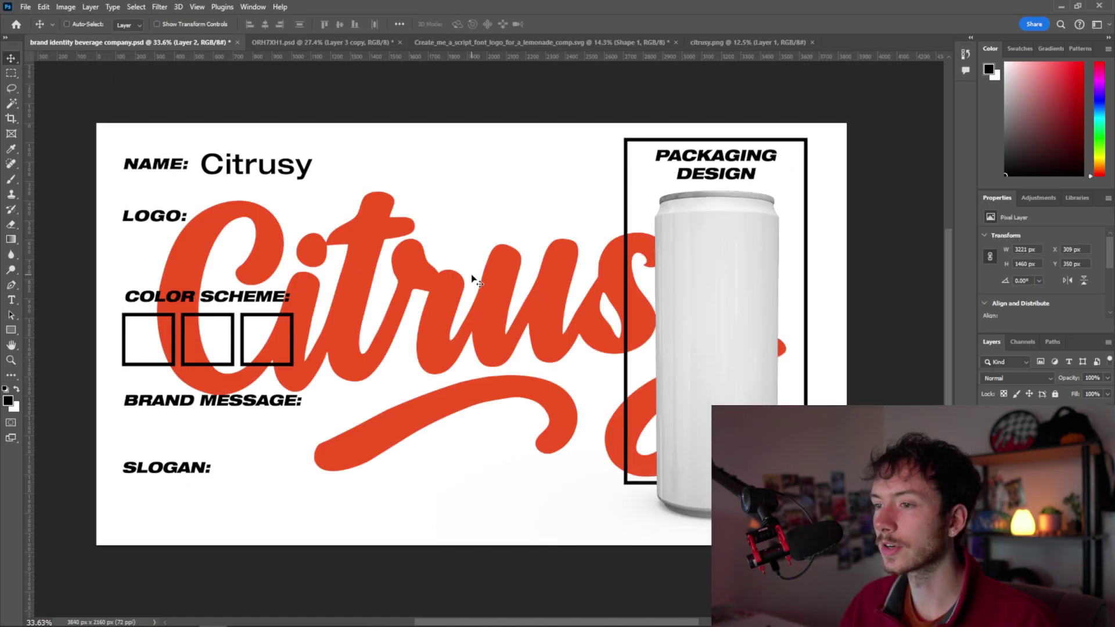
pyautogui.hotkey('ctrl', 't')
pyautogui.moveTo(471, 192); pyautogui.dragTo(463, 369)
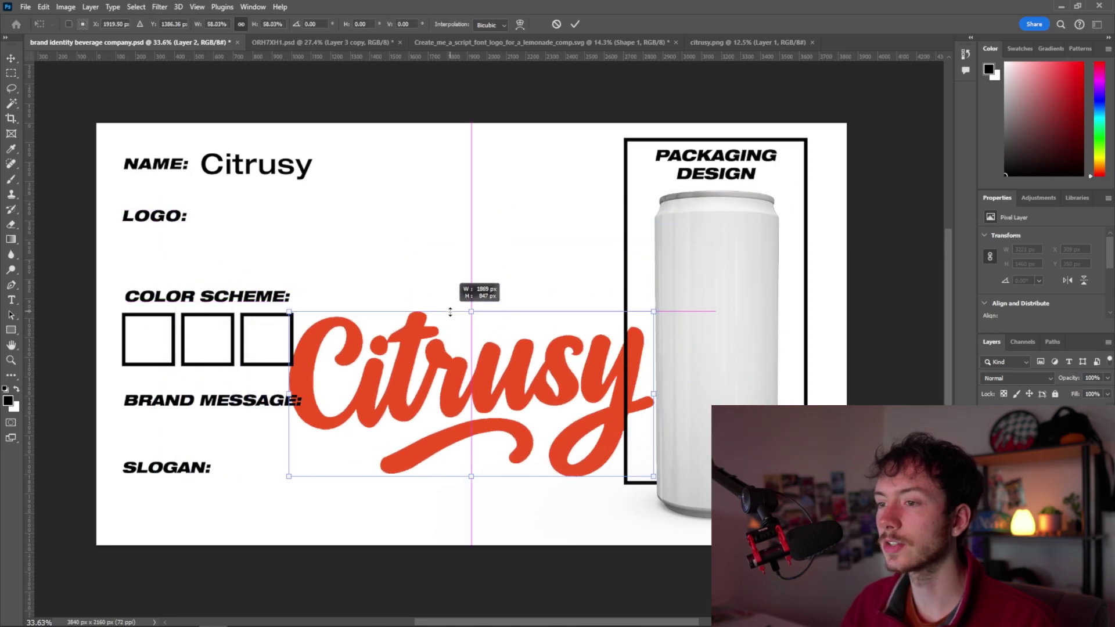
pyautogui.moveTo(465, 430); pyautogui.dragTo(253, 243)
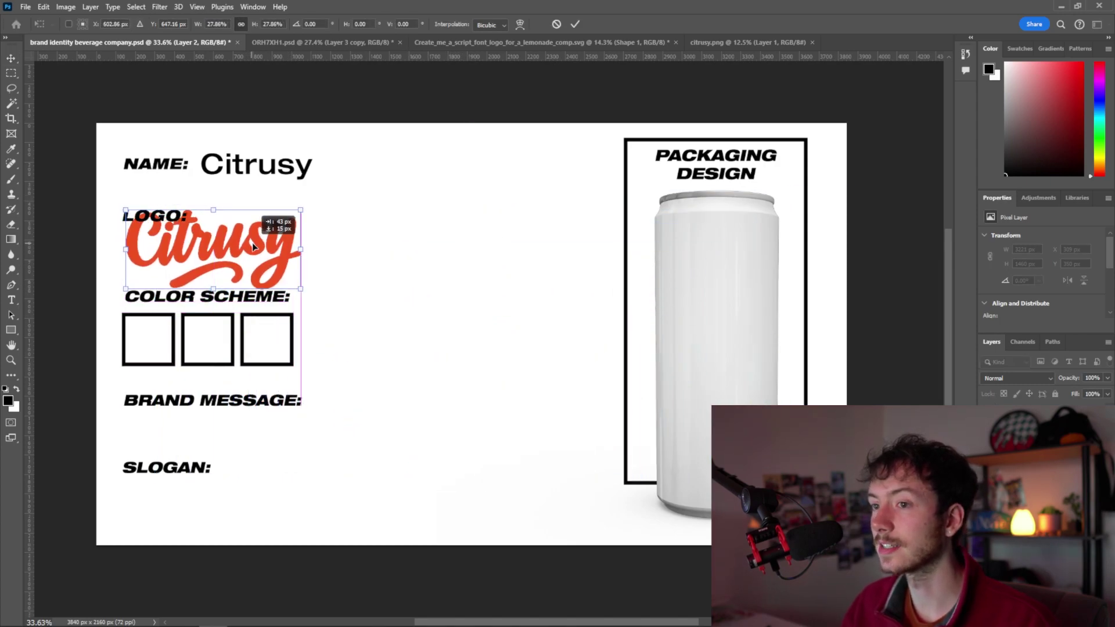
pyautogui.press('Return')
pyautogui.scroll(1, 428, 289)
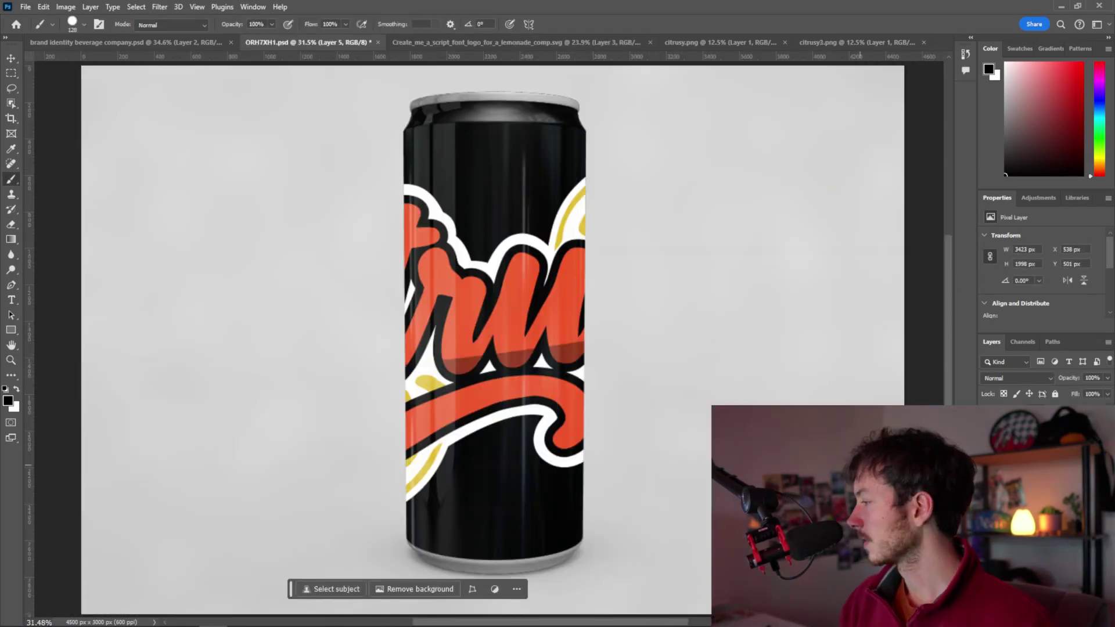
# Move the Citrusy logo onto the can, scaled to about 59% and rotated -75°, centred
pyautogui.press('v')
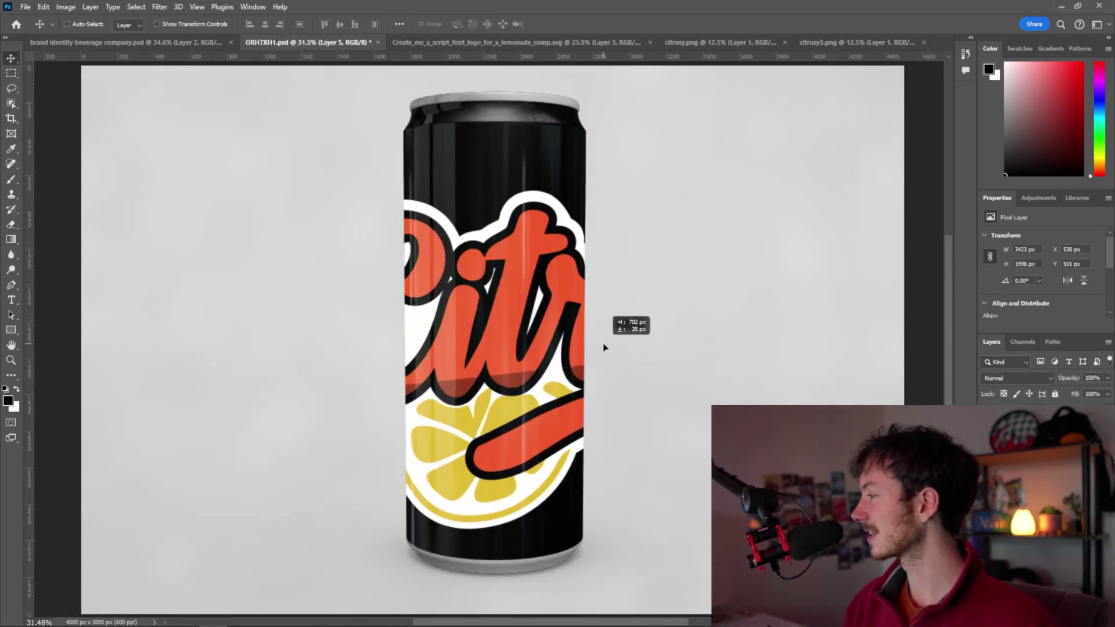
pyautogui.moveTo(447, 333)
pyautogui.mouseDown()
pyautogui.moveTo(645, 325)
pyautogui.moveTo(573, 288)
pyautogui.mouseUp()
pyautogui.hotkey('ctrl', 't')
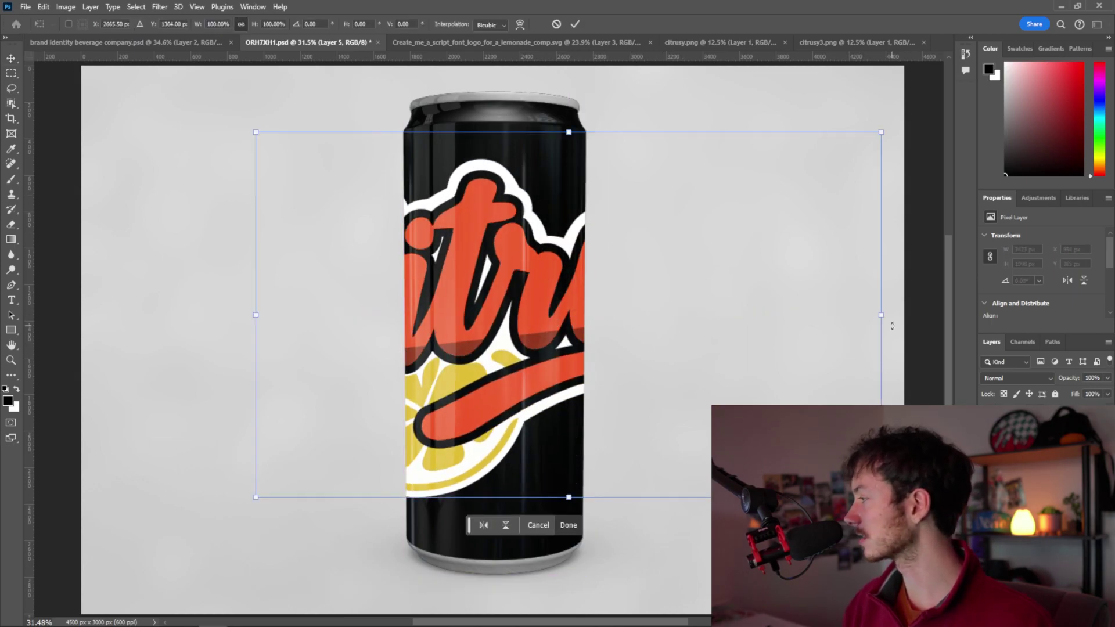
pyautogui.moveTo(892, 326); pyautogui.dragTo(626, 304)
pyautogui.moveTo(683, 376); pyautogui.dragTo(587, 160)
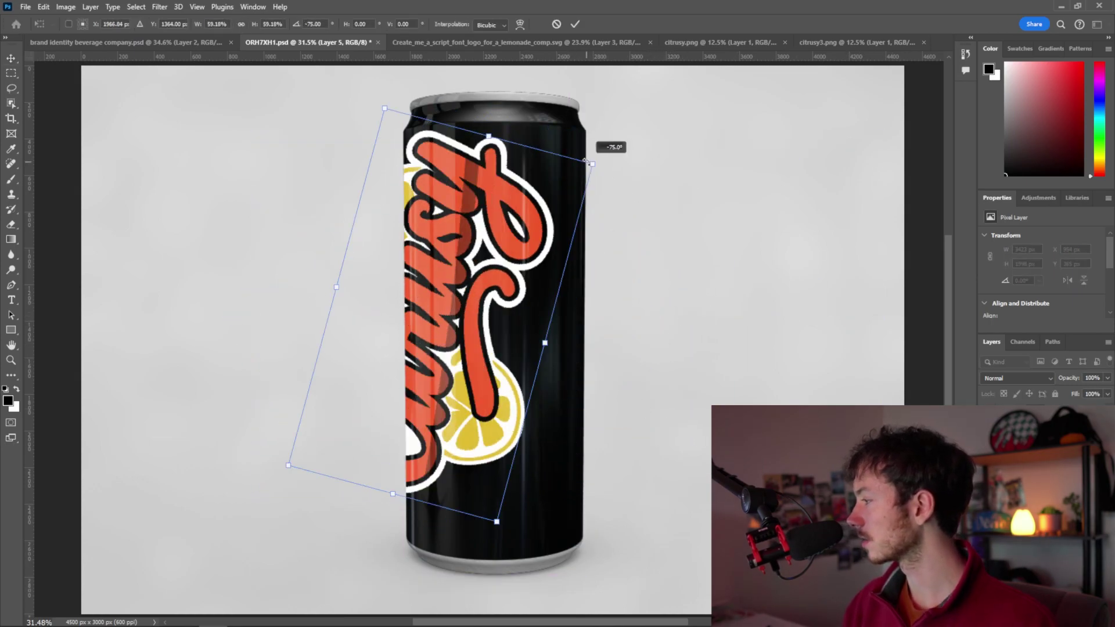
pyautogui.moveTo(430, 291)
pyautogui.mouseDown()
pyautogui.moveTo(482, 308)
pyautogui.moveTo(482, 289)
pyautogui.mouseUp()
pyautogui.press('Return')
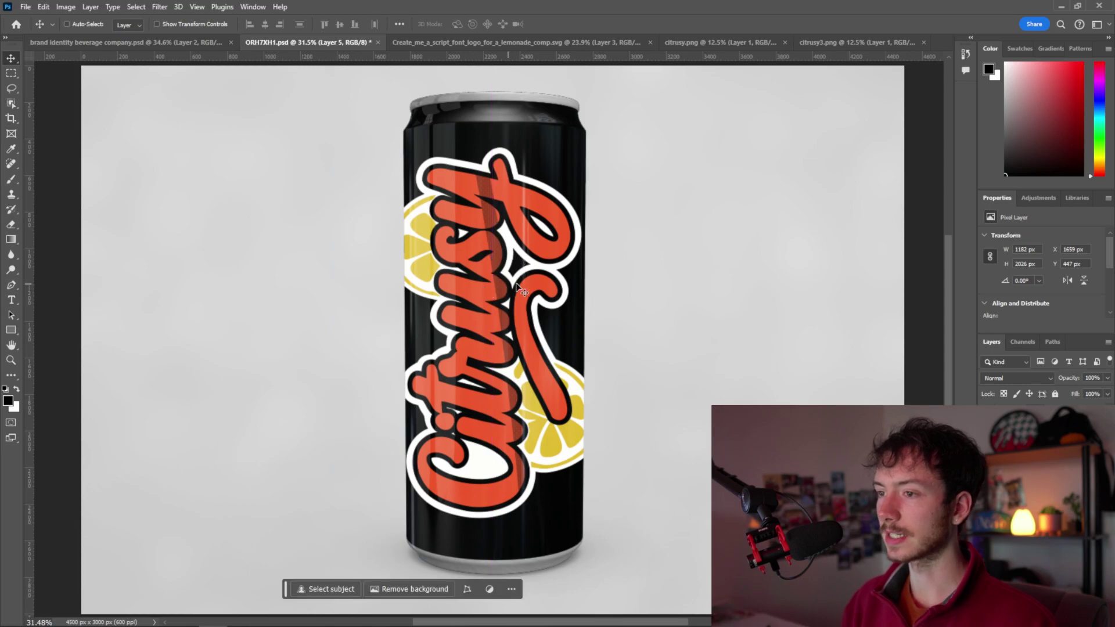
# Zoom in and out over the can mockup to check the vertical logo
pyautogui.scroll(-2, 617, 278)
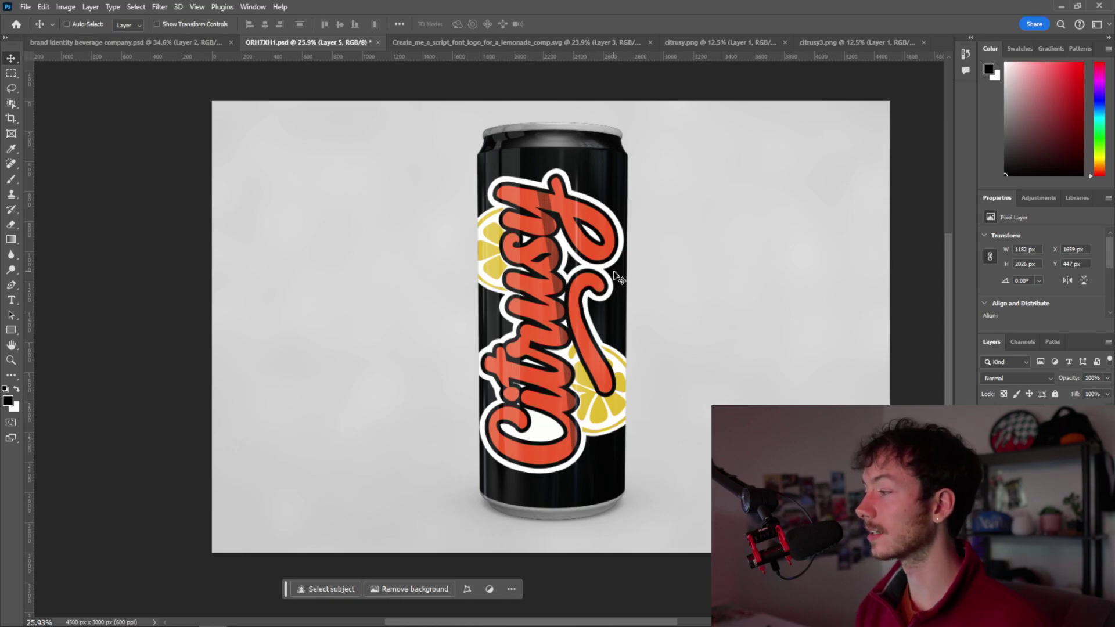
pyautogui.scroll(2, 617, 277)
pyautogui.scroll(-3, 604, 296)
pyautogui.scroll(2, 581, 325)
pyautogui.scroll(-1, 570, 343)
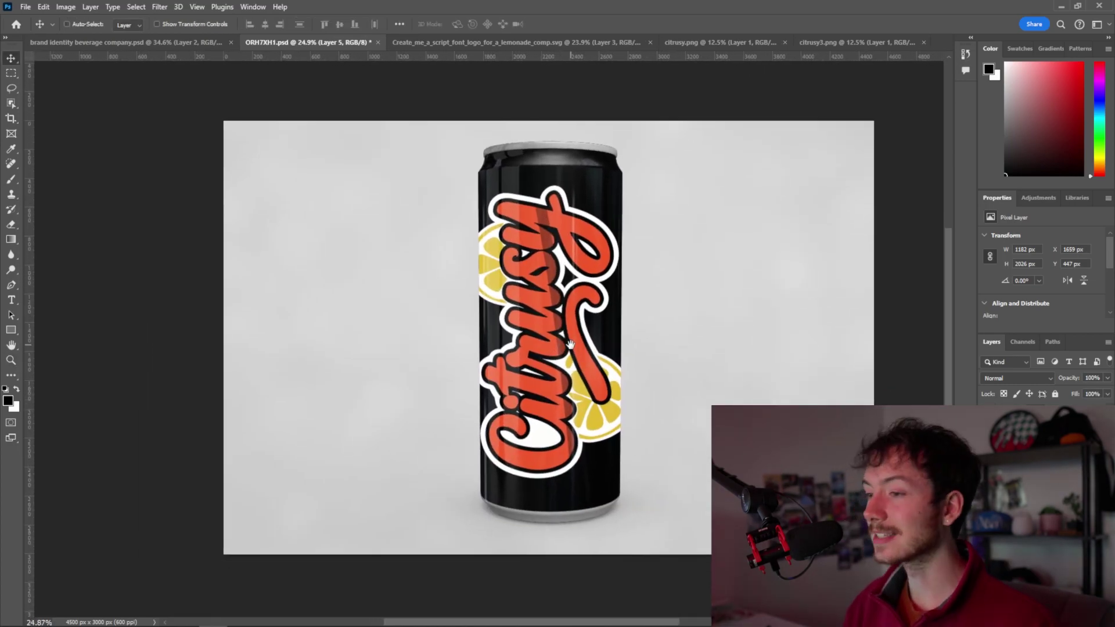
pyautogui.scroll(-1, 570, 336)
pyautogui.scroll(1, 567, 319)
pyautogui.scroll(1, 564, 302)
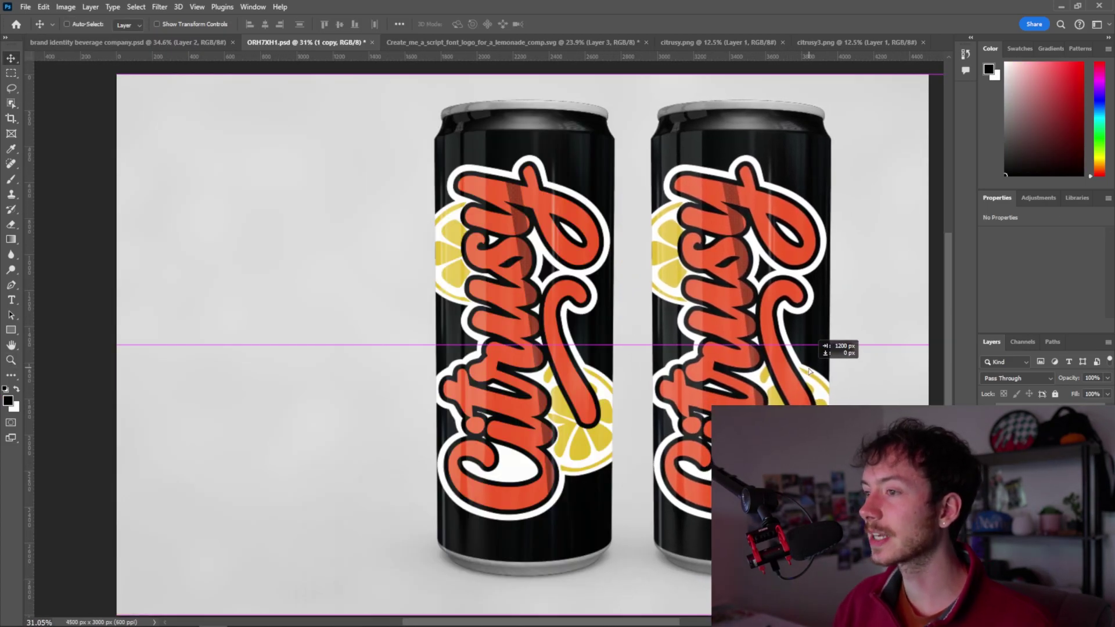
# Line the duplicate can up beside the first and delete its logo, leaving it plain black
pyautogui.moveTo(814, 374); pyautogui.dragTo(804, 369)
pyautogui.press('Delete')
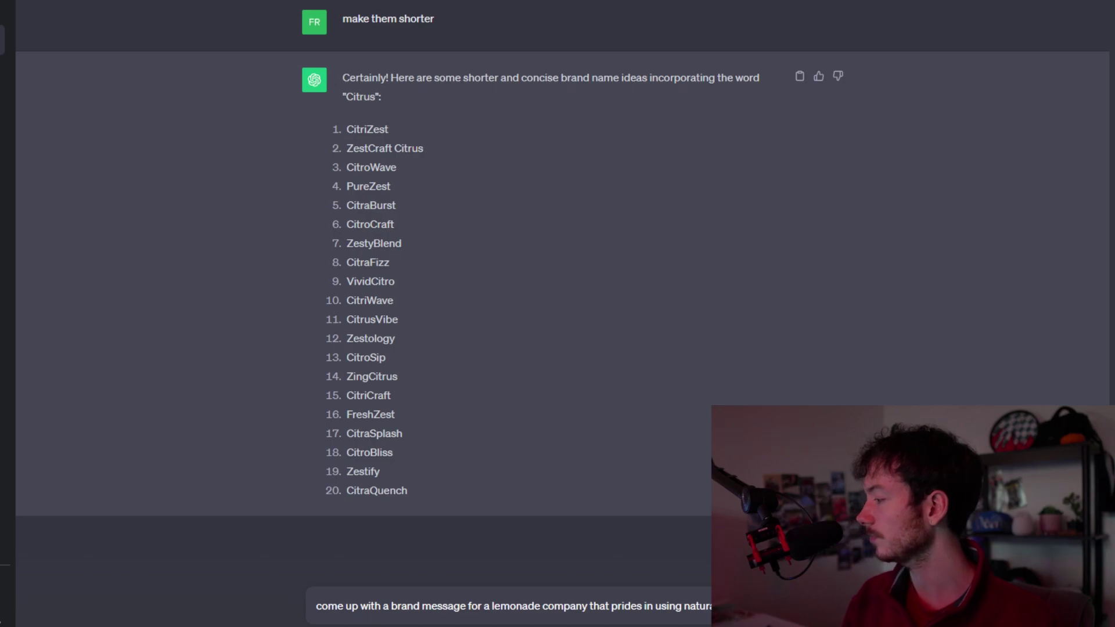
# Request a lemonade brand message about high-quality lemons and modernity, then highlight the reply
pyautogui.write('with high quality lemons,')
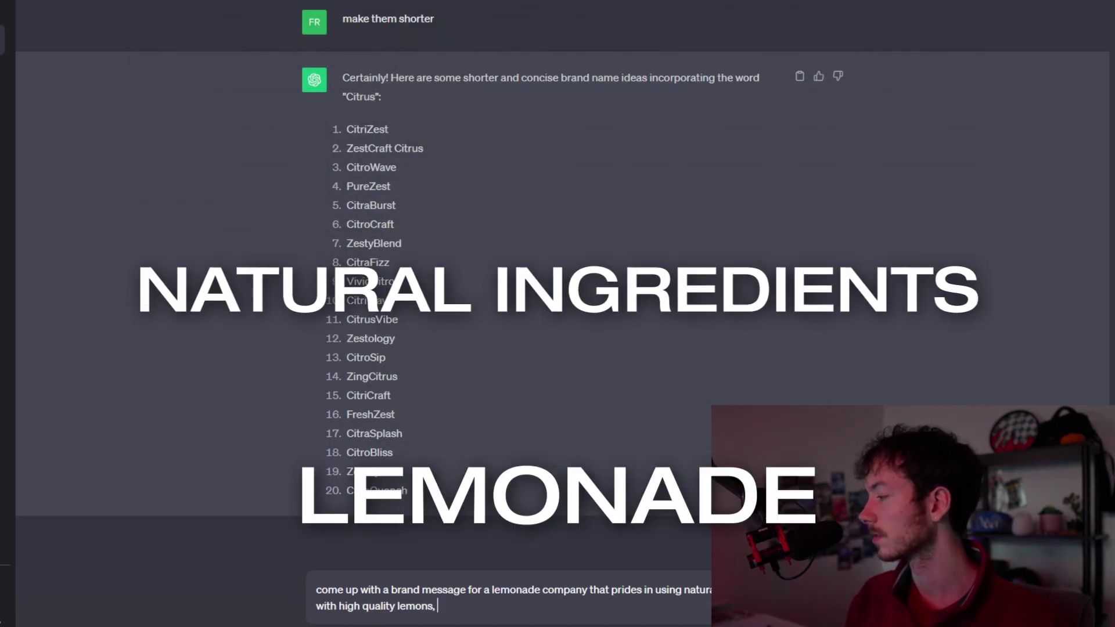
pyautogui.write(' and is revolutionarily modern')
pyautogui.press('Return')
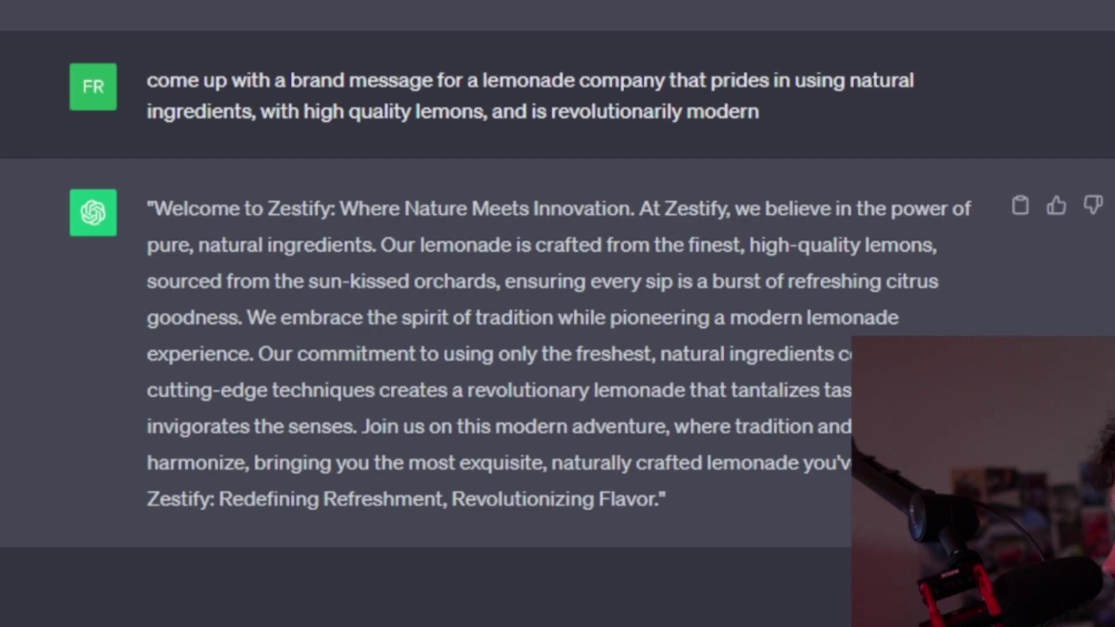
pyautogui.moveTo(339, 207); pyautogui.dragTo(614, 245)
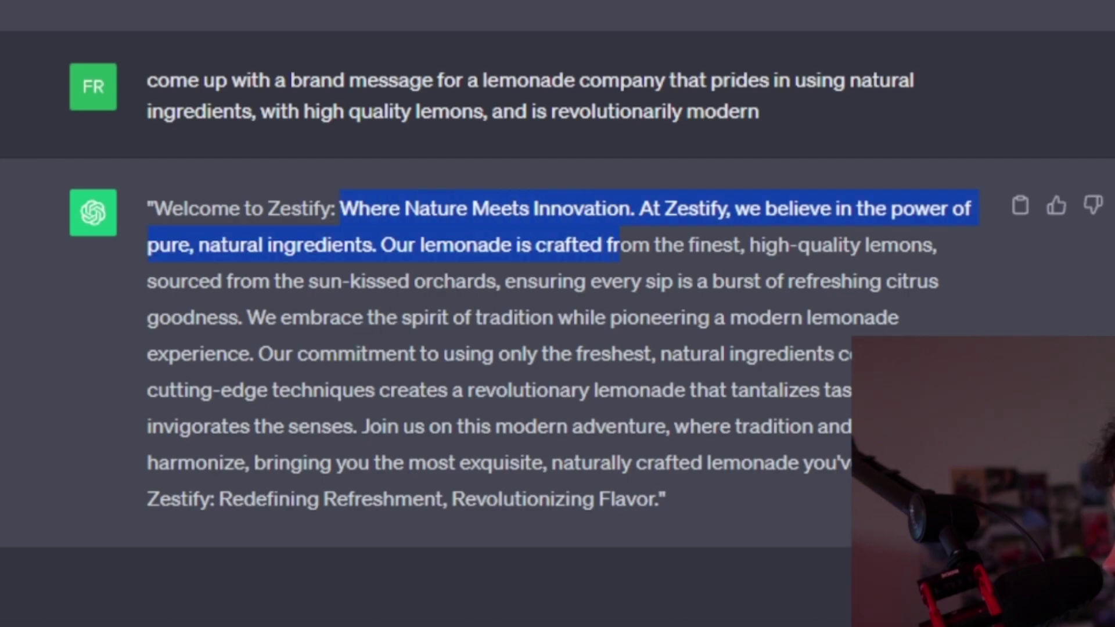
pyautogui.moveTo(685, 244); pyautogui.dragTo(682, 281)
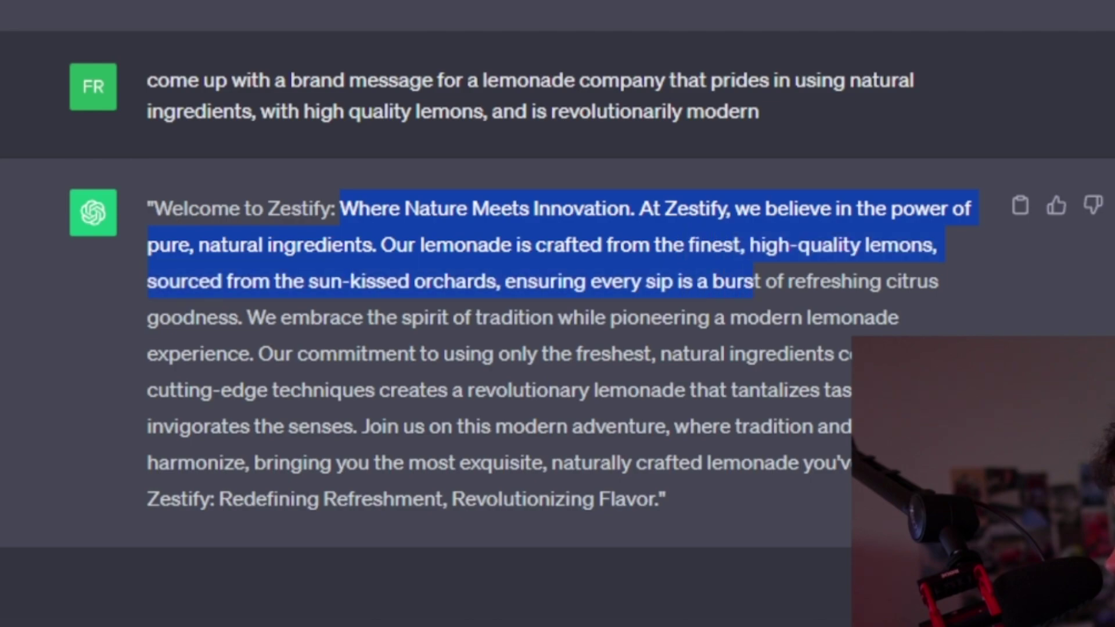
pyautogui.moveTo(754, 281); pyautogui.dragTo(653, 390)
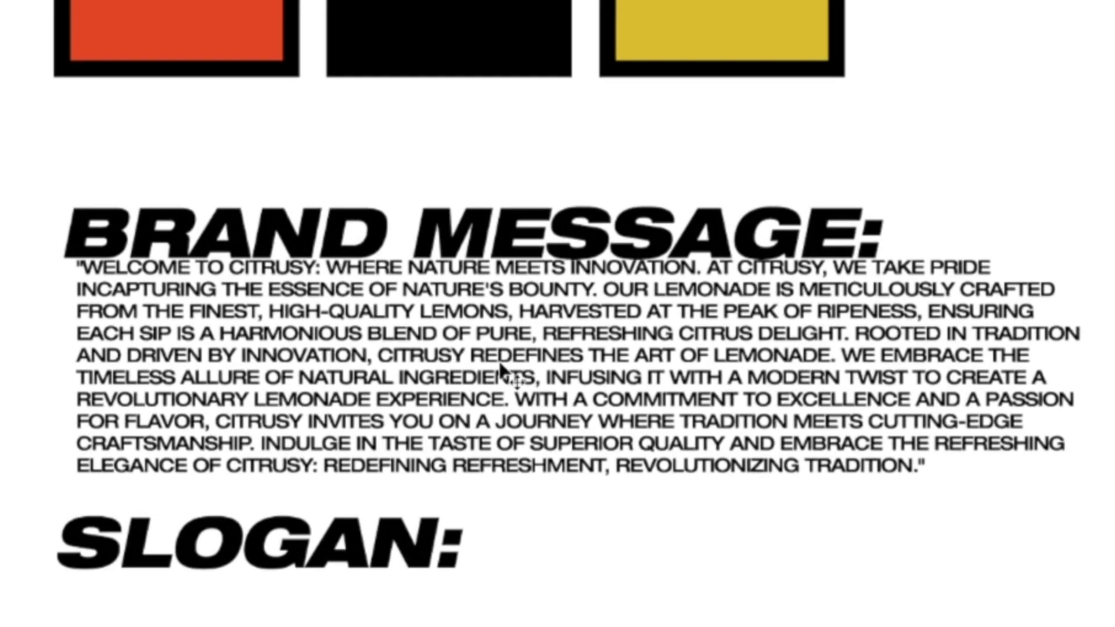
# Nudge the Citrusy brand message paragraph onto the left margin under BRAND MESSAGE
pyautogui.moveTo(501, 365); pyautogui.dragTo(510, 377)
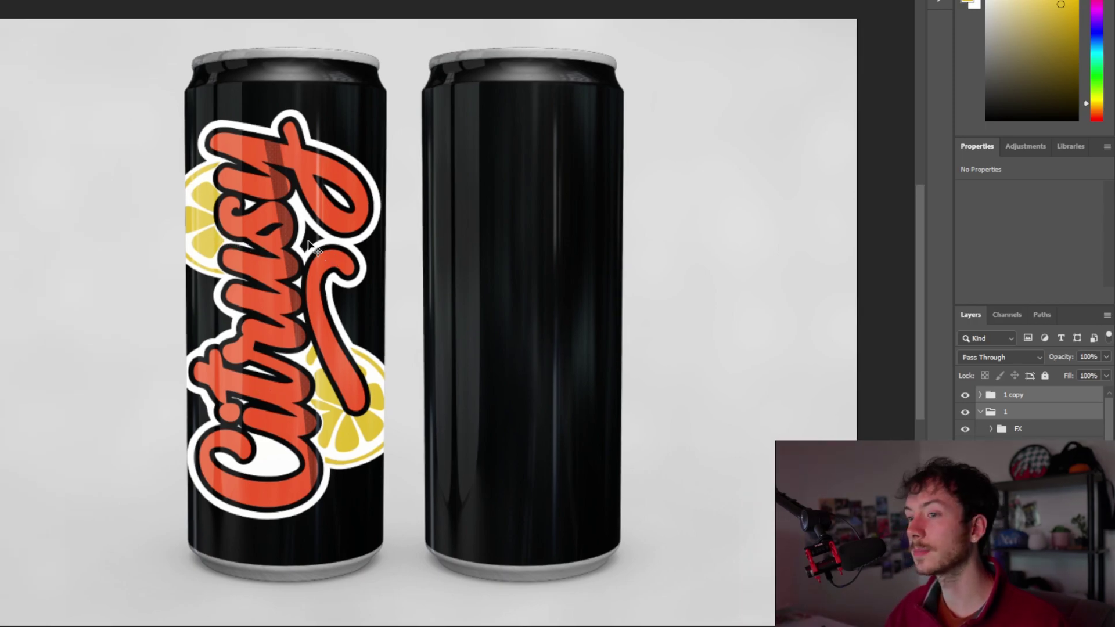
# Paint a curved yellow swoosh over the left can's lower half, adjusting the brush and retrying strokes
pyautogui.scroll(3, 321, 81)
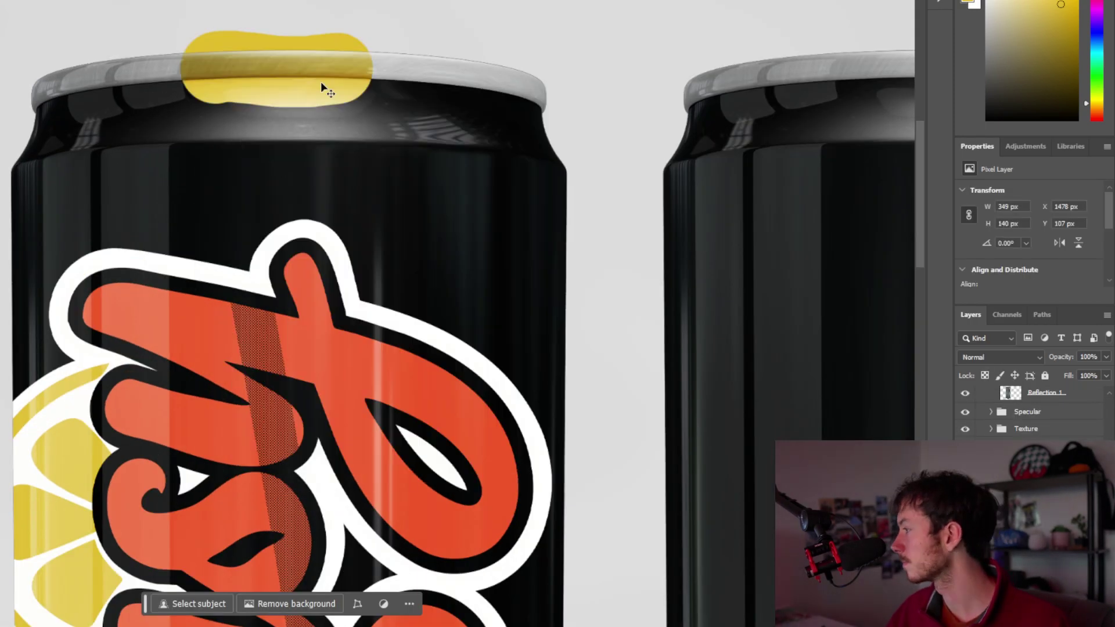
pyautogui.scroll(2, 317, 175)
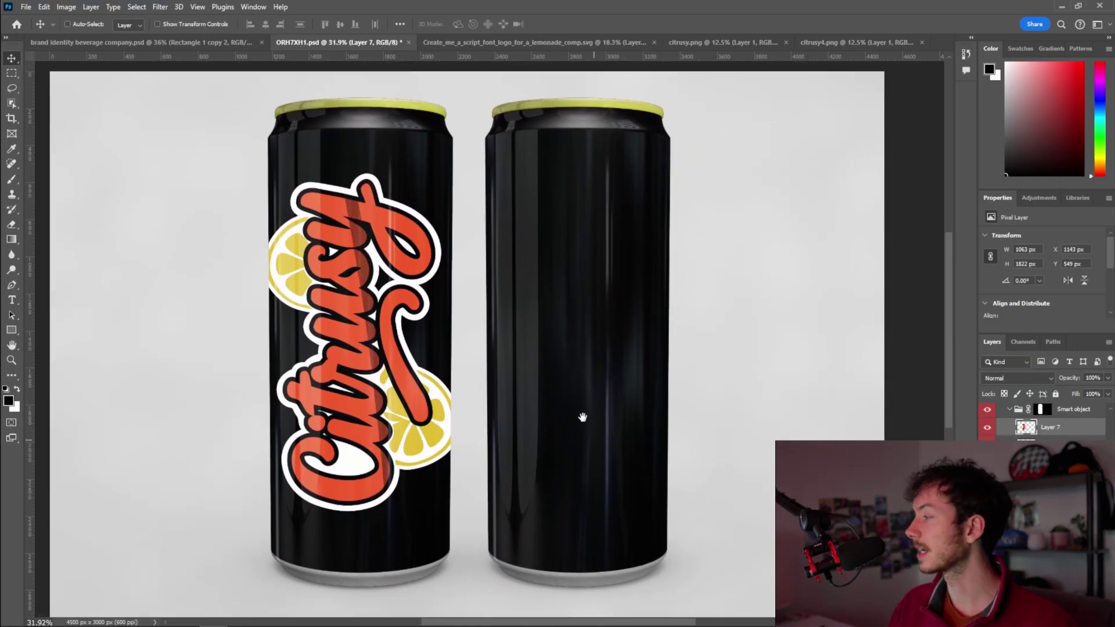
pyautogui.moveTo(580, 403); pyautogui.dragTo(575, 394)
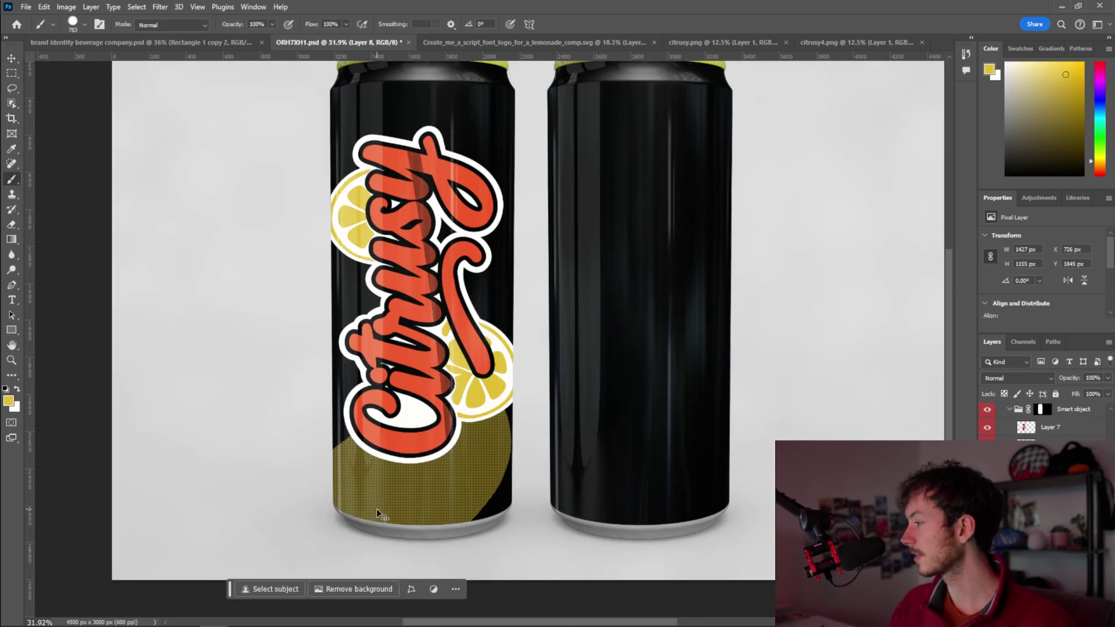
pyautogui.hotkey('ctrl', 'z')
pyautogui.moveTo(453, 401)
pyautogui.mouseDown()
pyautogui.moveTo(366, 531)
pyautogui.moveTo(535, 348)
pyautogui.moveTo(271, 564)
pyautogui.mouseUp()
pyautogui.hotkey('ctrl', 'z')
pyautogui.rightClick(447, 453)
pyautogui.press('Escape')
pyautogui.hotkey('ctrl', 'z')
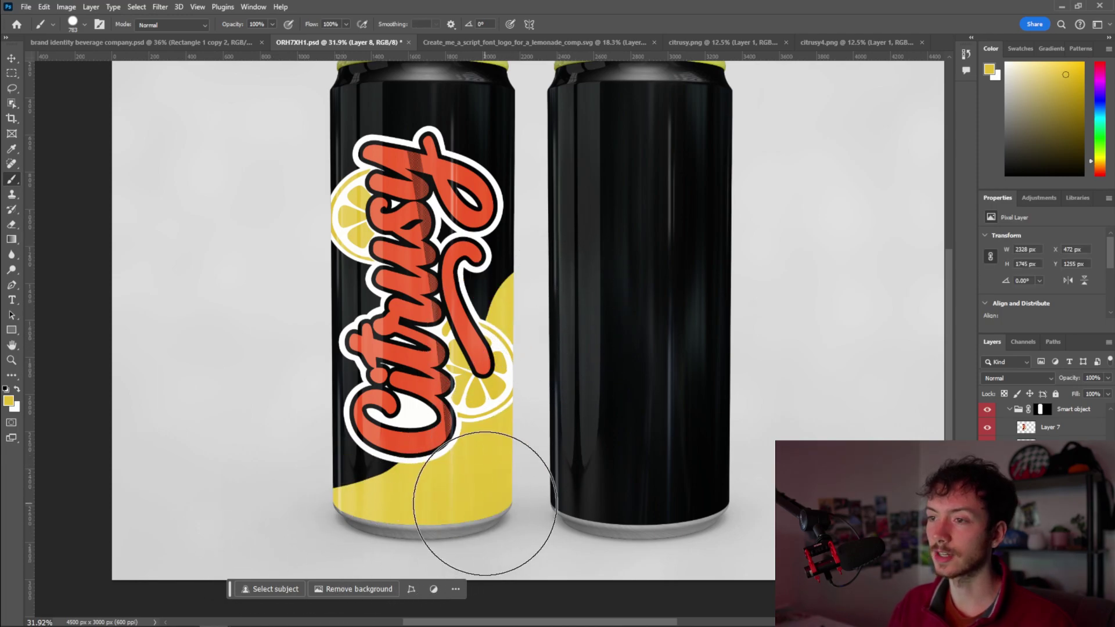
pyautogui.press('z')
pyautogui.moveTo(531, 424); pyautogui.dragTo(516, 463)
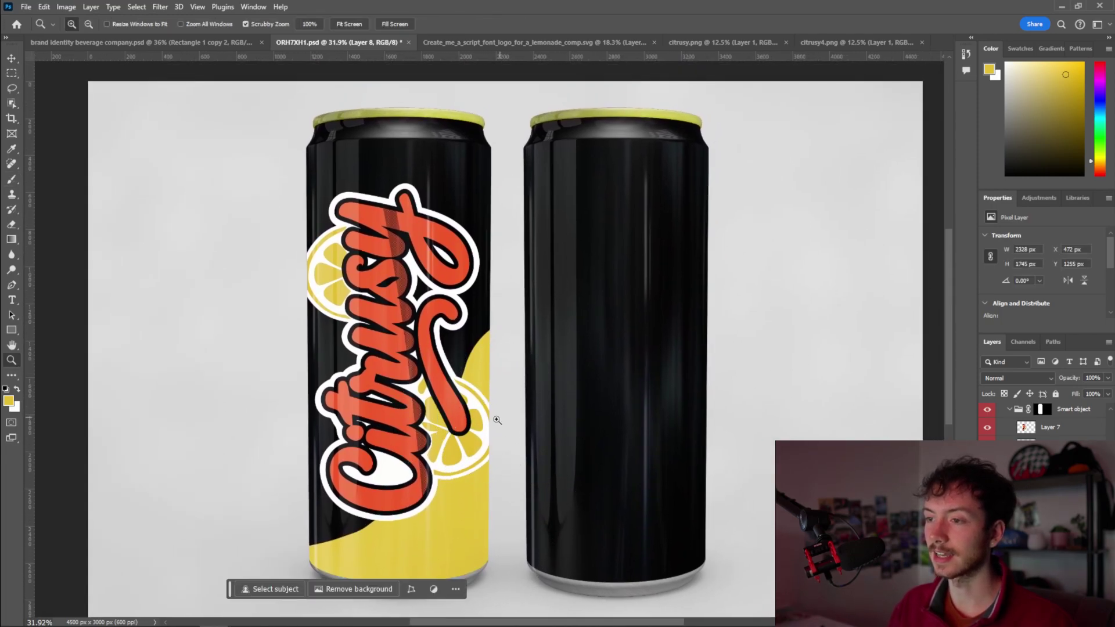
pyautogui.moveTo(497, 419)
pyautogui.mouseDown()
pyautogui.moveTo(488, 364)
pyautogui.moveTo(465, 354)
pyautogui.mouseUp()
# Type LEMONADE at the top of the left can and scale it to fit across it
pyautogui.press('t')
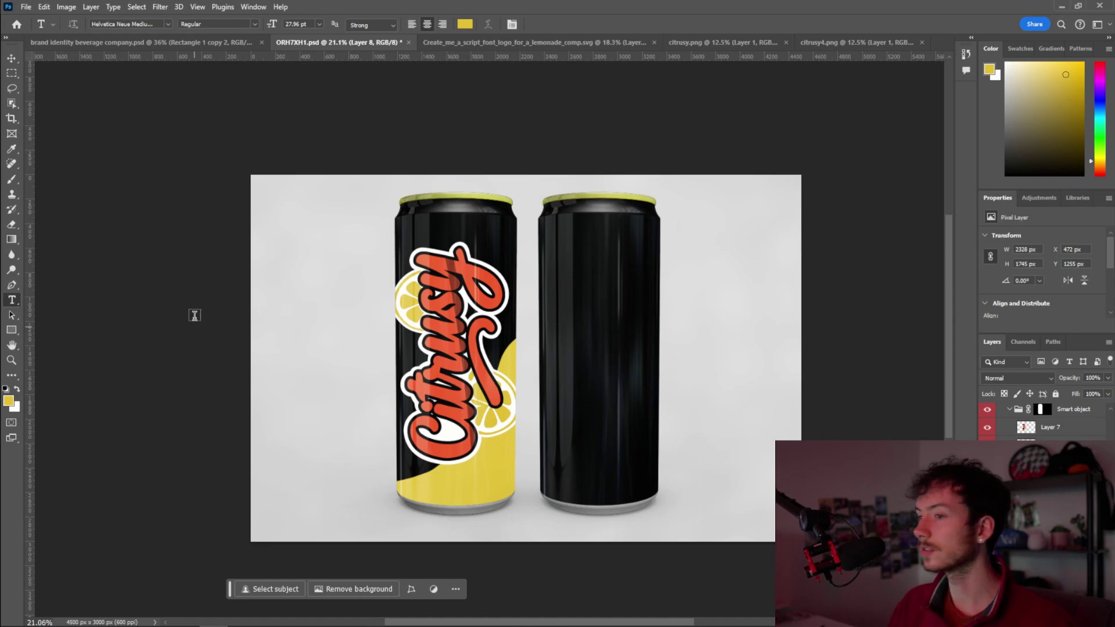
pyautogui.click(414, 231)
pyautogui.write('LEMONADE')
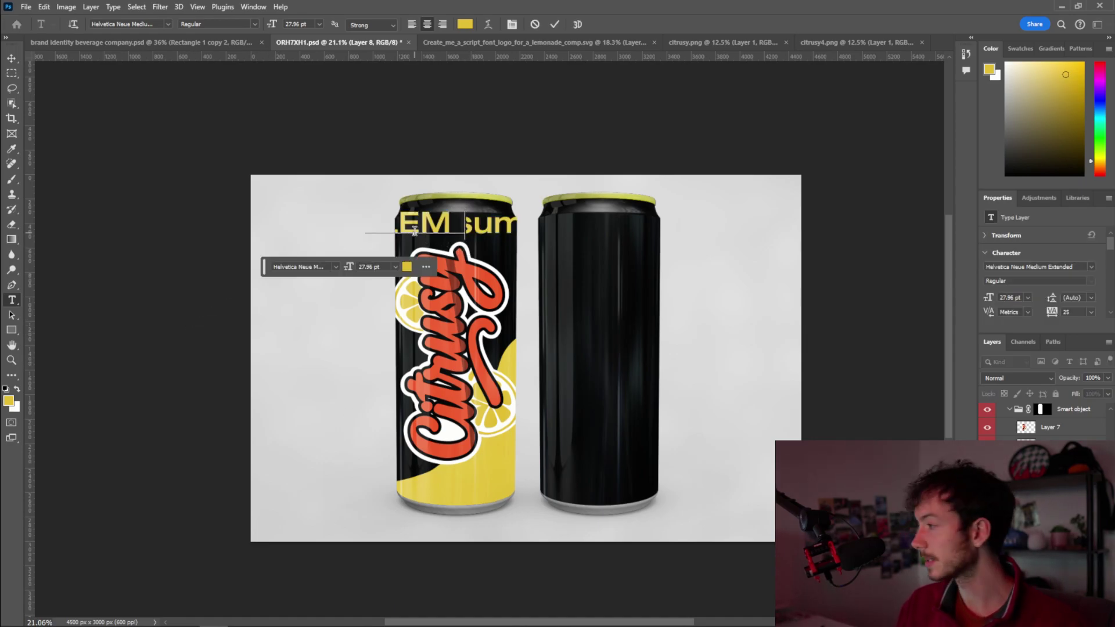
pyautogui.hotkey('ctrl', 't')
pyautogui.moveTo(414, 231); pyautogui.dragTo(471, 229)
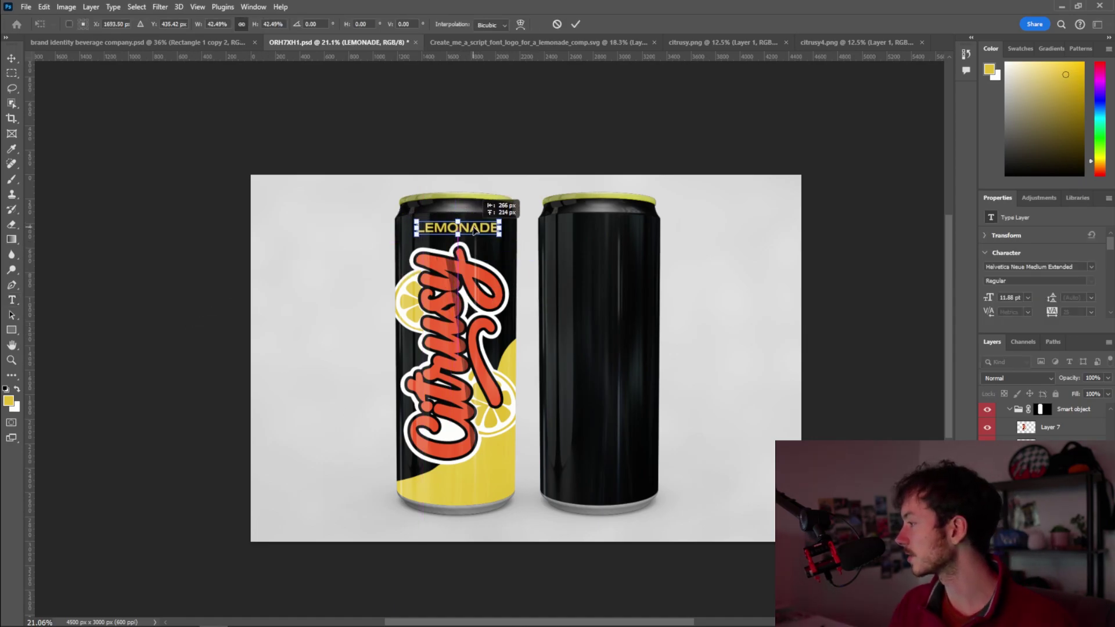
pyautogui.press('Return')
# Set LEMONADE in the Edition font and apply an Arch text warp
pyautogui.keyDown('alt'); pyautogui.scroll(5, 473, 229); pyautogui.keyUp('alt')
pyautogui.write('edit')
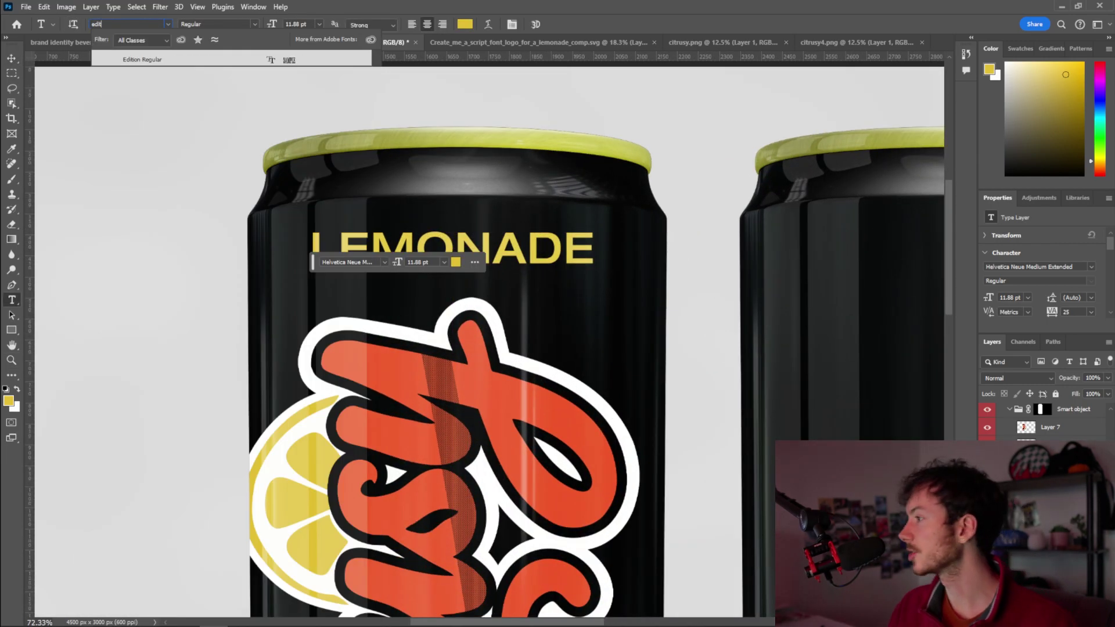
pyautogui.click(149, 65)
pyautogui.click(488, 23)
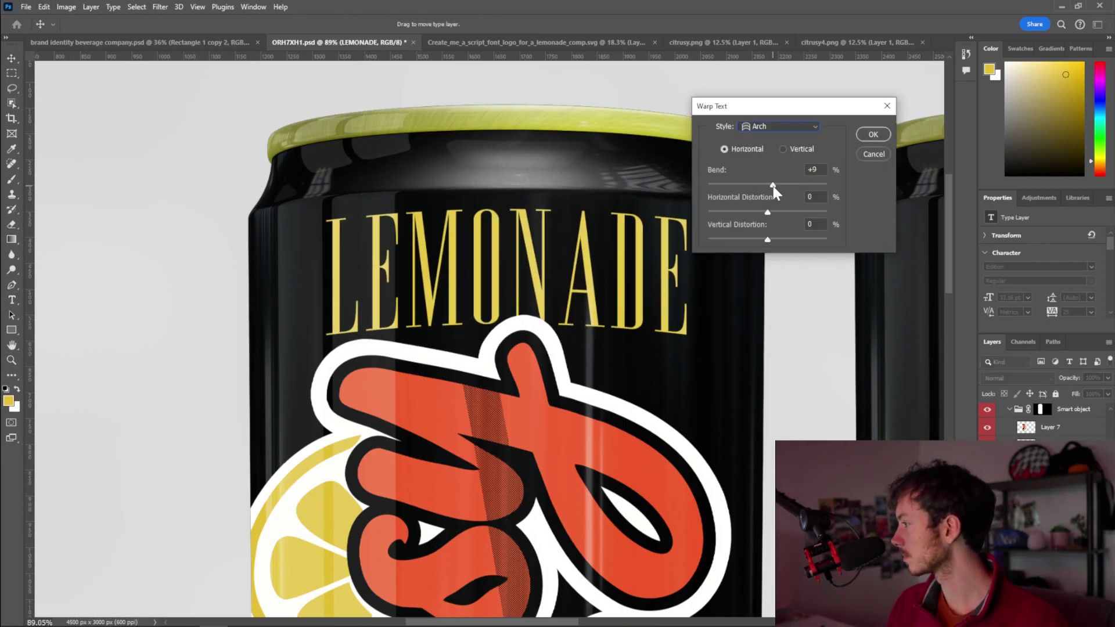
pyautogui.press('Return')
# Lower LEMONADE slightly on the can and stretch it wider
pyautogui.press('z')
pyautogui.keyDown('alt'); pyautogui.scroll(-2, 535, 271); pyautogui.keyUp('alt')
pyautogui.press('v')
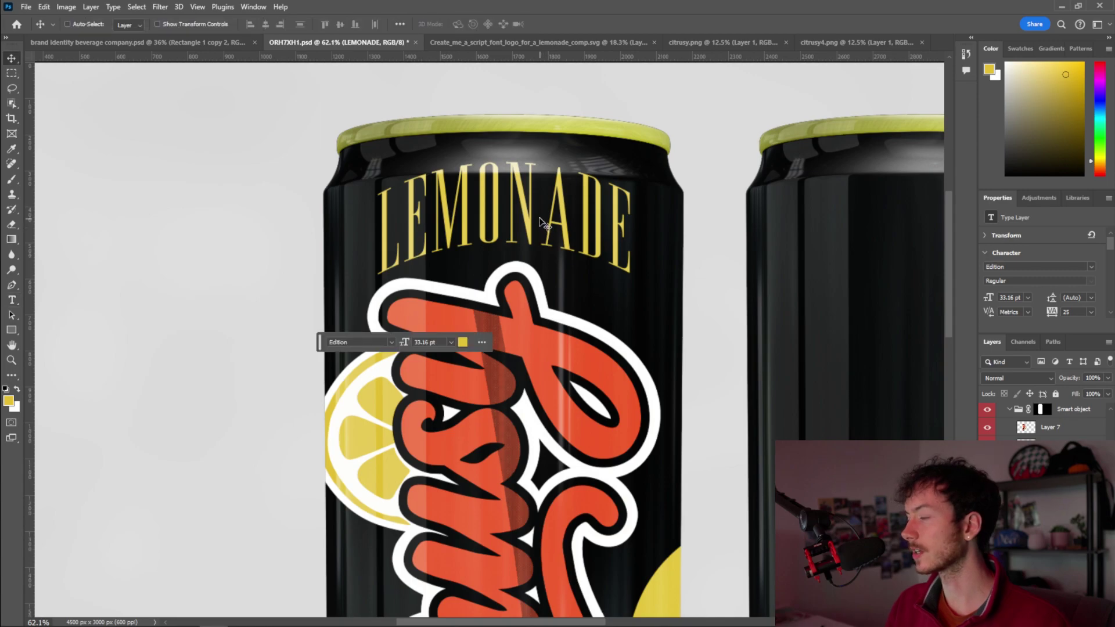
pyautogui.moveTo(541, 219); pyautogui.dragTo(540, 256)
pyautogui.keyDown('alt'); pyautogui.scroll(-2, 540, 256); pyautogui.keyUp('alt')
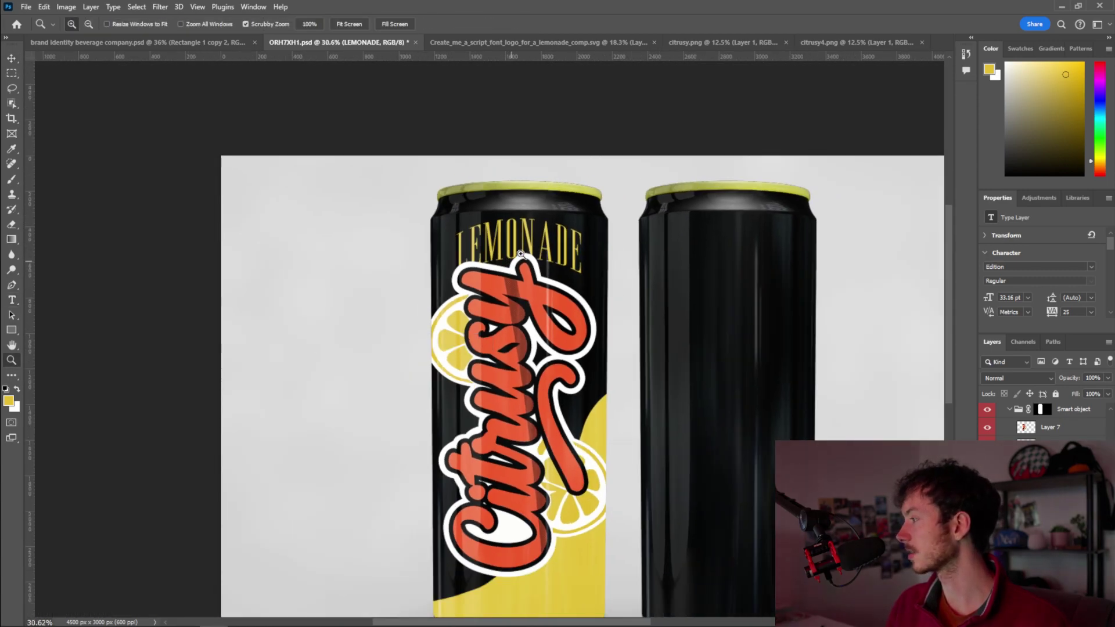
pyautogui.hotkey('ctrl', 't')
pyautogui.moveTo(614, 238); pyautogui.dragTo(650, 238)
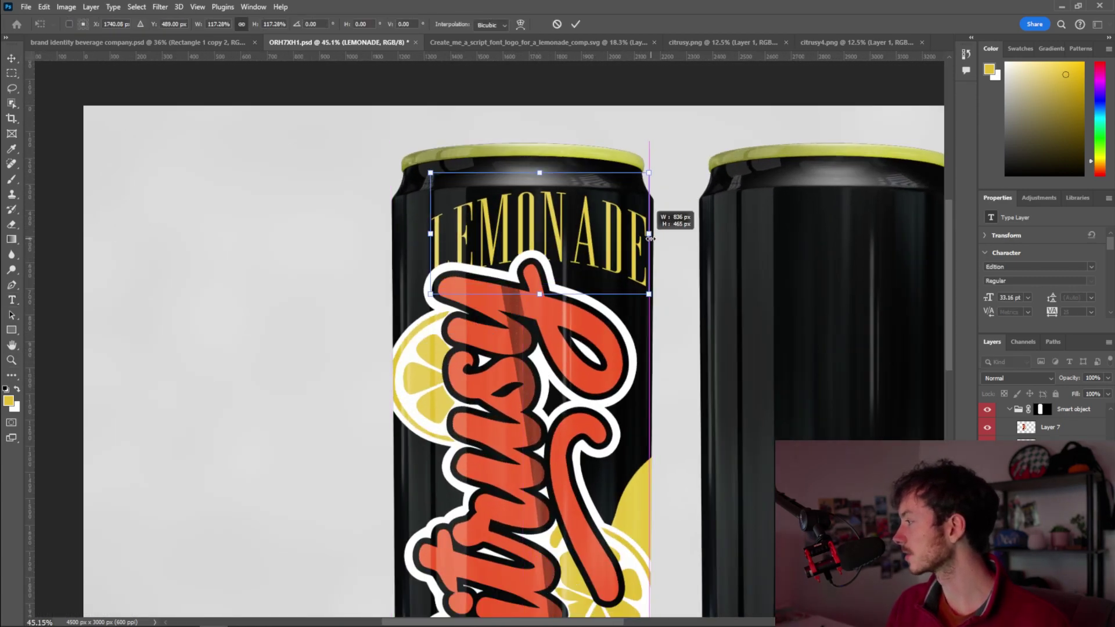
pyautogui.press('Return')
# Add a 12 FL. OZ line in Edition near the can bottom and warp it
pyautogui.keyDown('alt'); pyautogui.scroll(-2, 459, 262); pyautogui.keyUp('alt')
pyautogui.press('t')
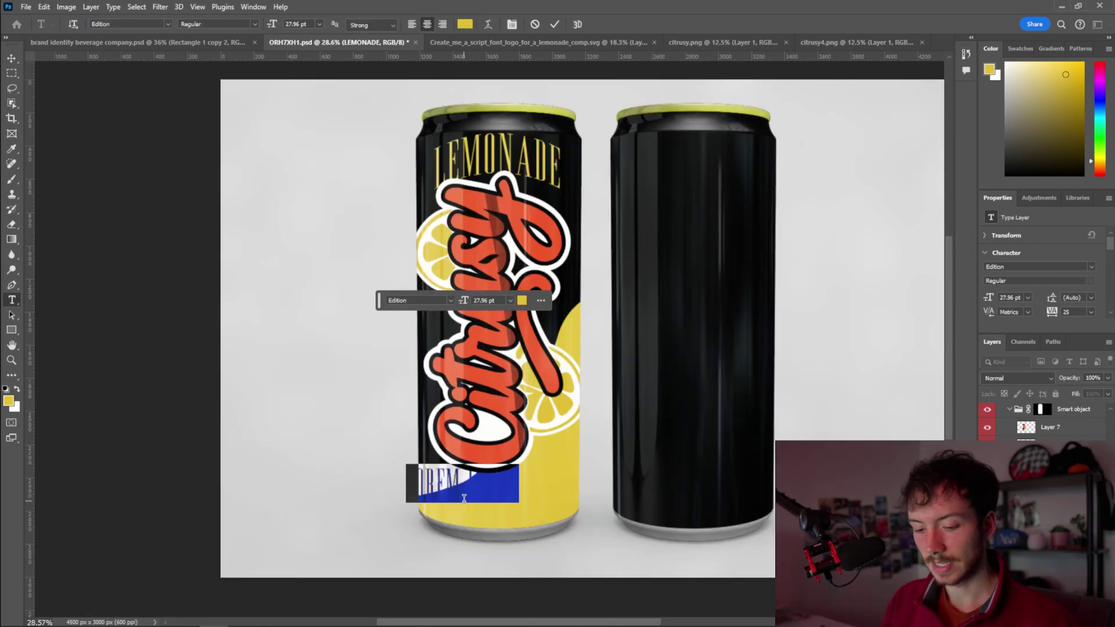
pyautogui.click(464, 499)
pyautogui.write('12')
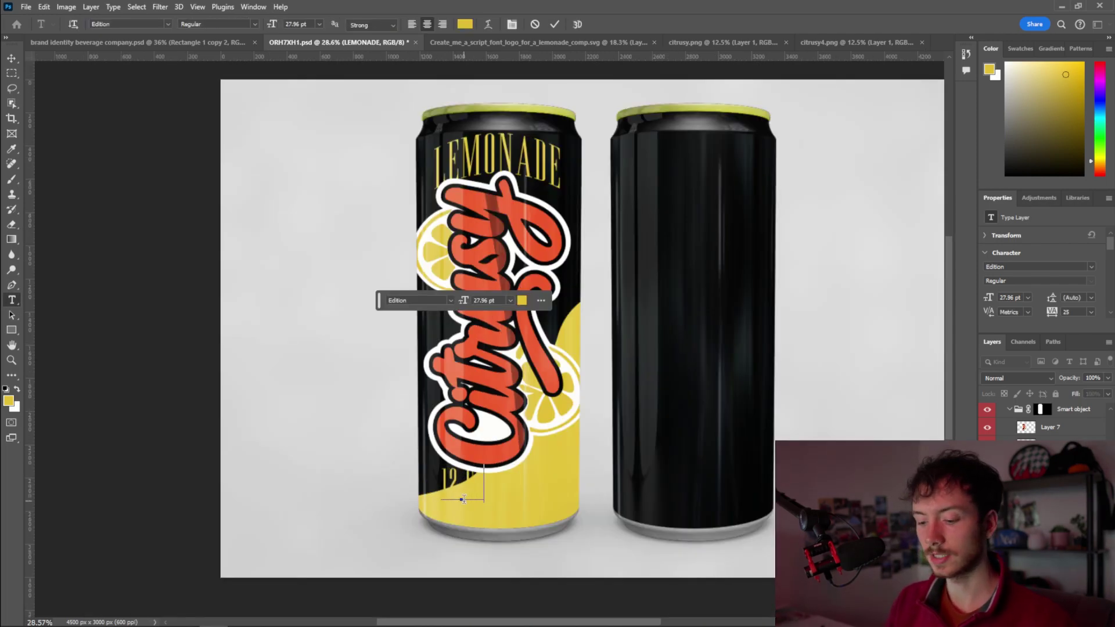
pyautogui.write('FL. OZ')
pyautogui.click(167, 24)
pyautogui.press('Escape')
pyautogui.keyDown('alt'); pyautogui.scroll(5, 354, 407); pyautogui.keyUp('alt')
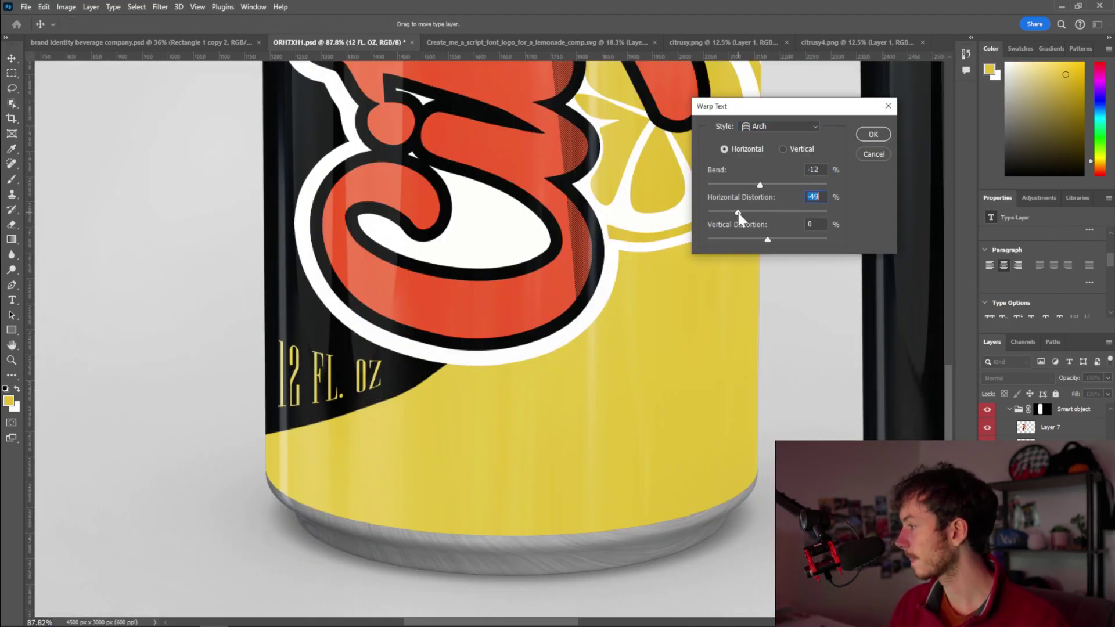
pyautogui.click(866, 138)
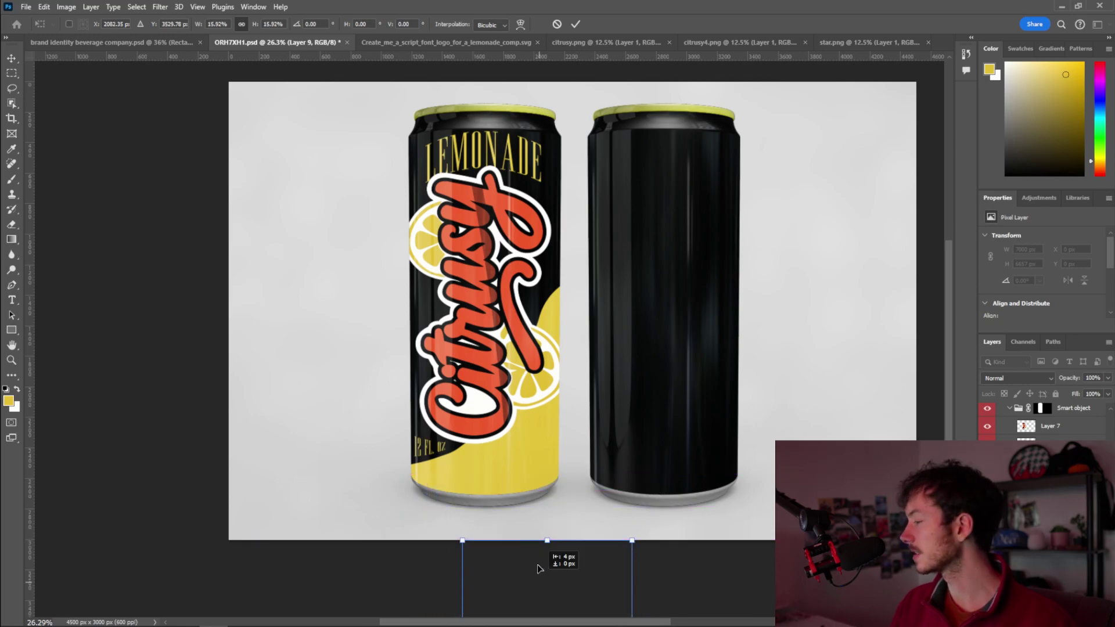
# Move the star onto the left can's yellow bottom, shrink it, and warp it to the can's curve
pyautogui.moveTo(546, 557)
pyautogui.mouseDown()
pyautogui.moveTo(522, 416)
pyautogui.moveTo(548, 476)
pyautogui.mouseUp()
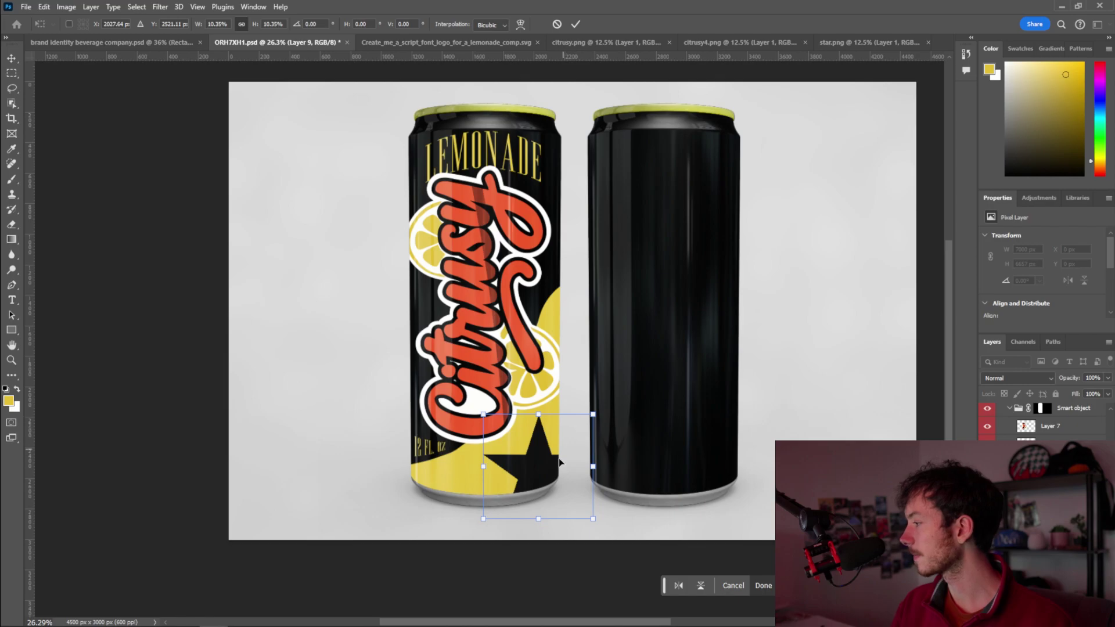
pyautogui.moveTo(484, 414); pyautogui.dragTo(537, 464)
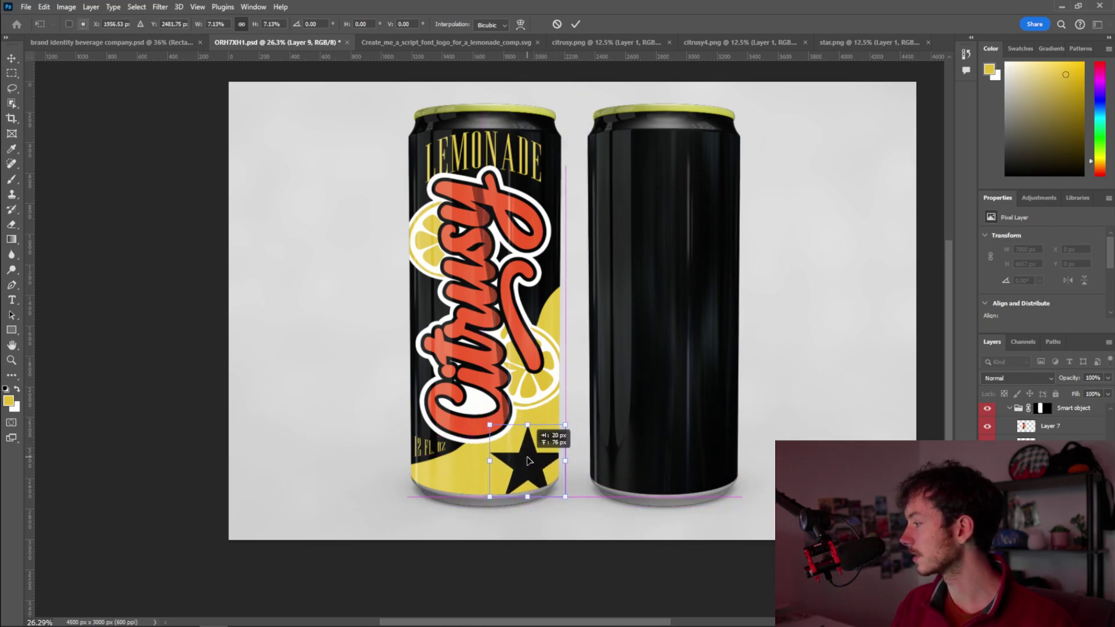
pyautogui.press('Return')
pyautogui.click(44, 6)
pyautogui.moveTo(62, 269)
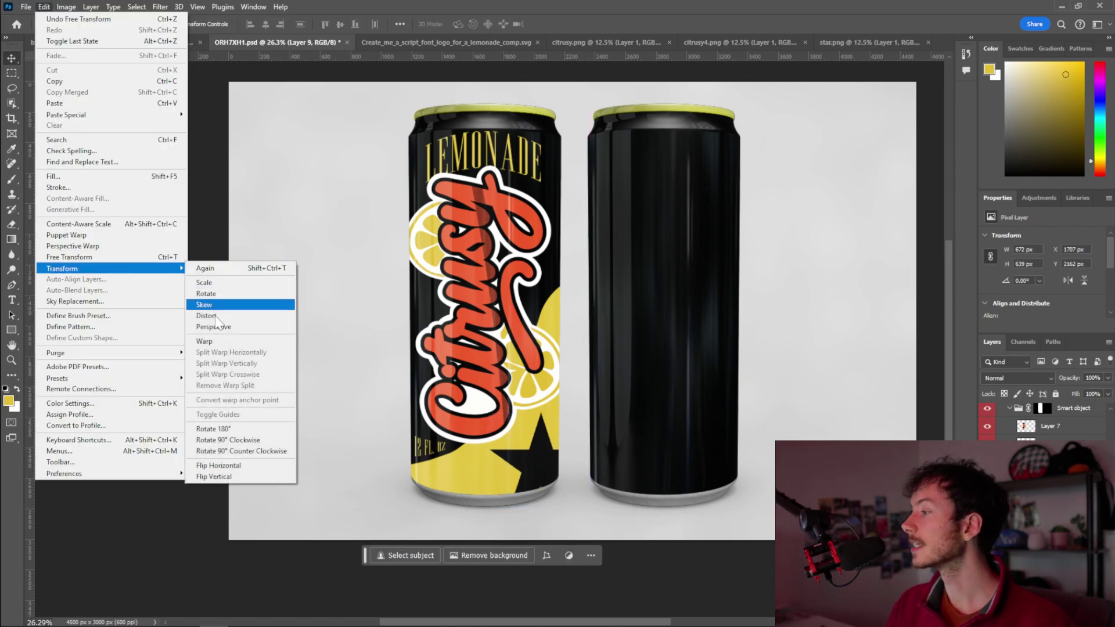
pyautogui.click(232, 341)
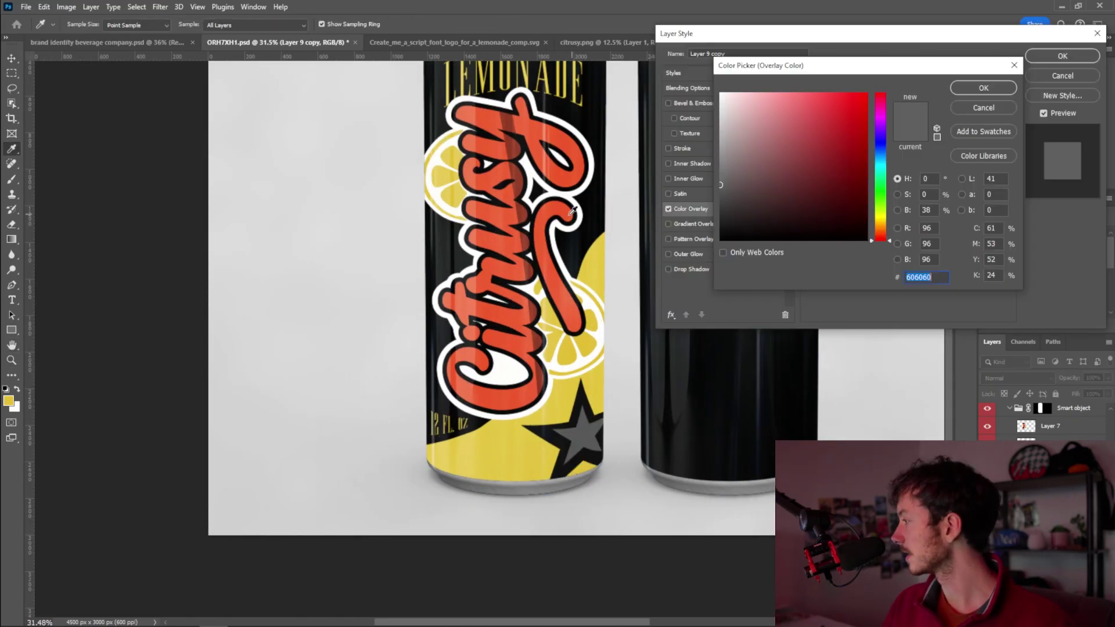
# Overlay the star with the logo's orange (f05628) sampled by eyedropper
pyautogui.click(558, 215)
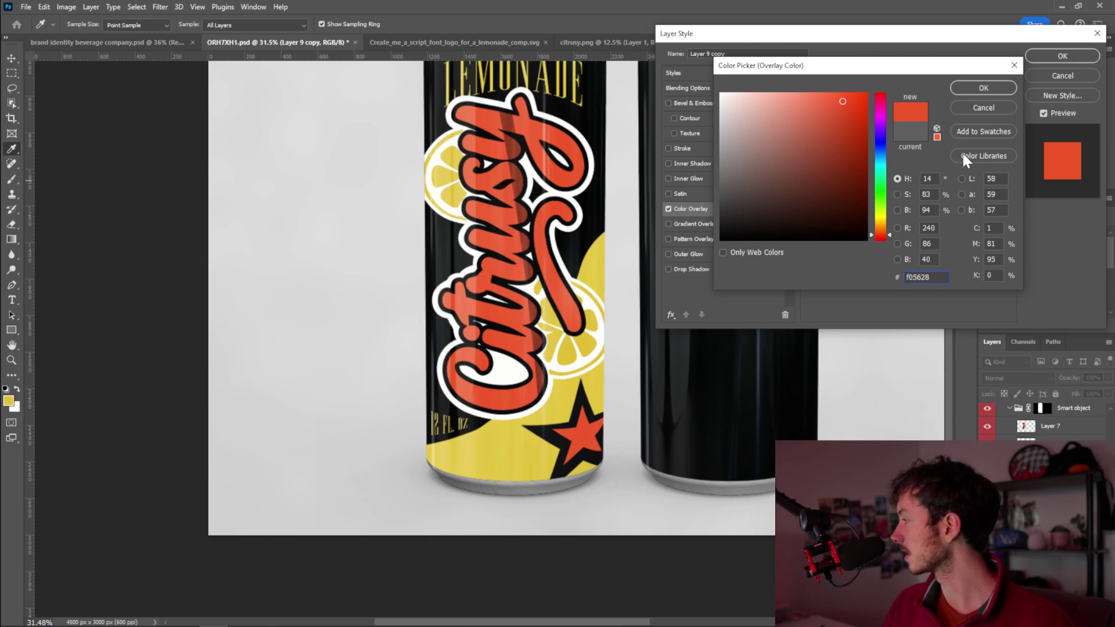
pyautogui.click(982, 88)
pyautogui.click(1063, 56)
pyautogui.press('z')
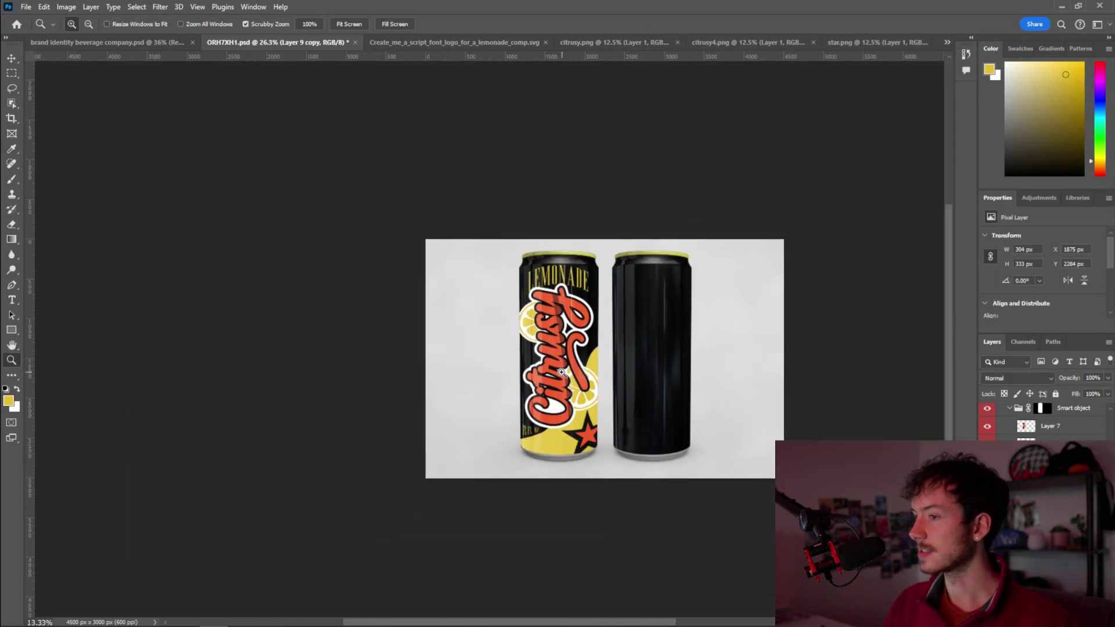
pyautogui.moveTo(570, 427); pyautogui.dragTo(593, 316)
pyautogui.press('v')
pyautogui.scroll(1, 556, 379)
pyautogui.scroll(1, 546, 371)
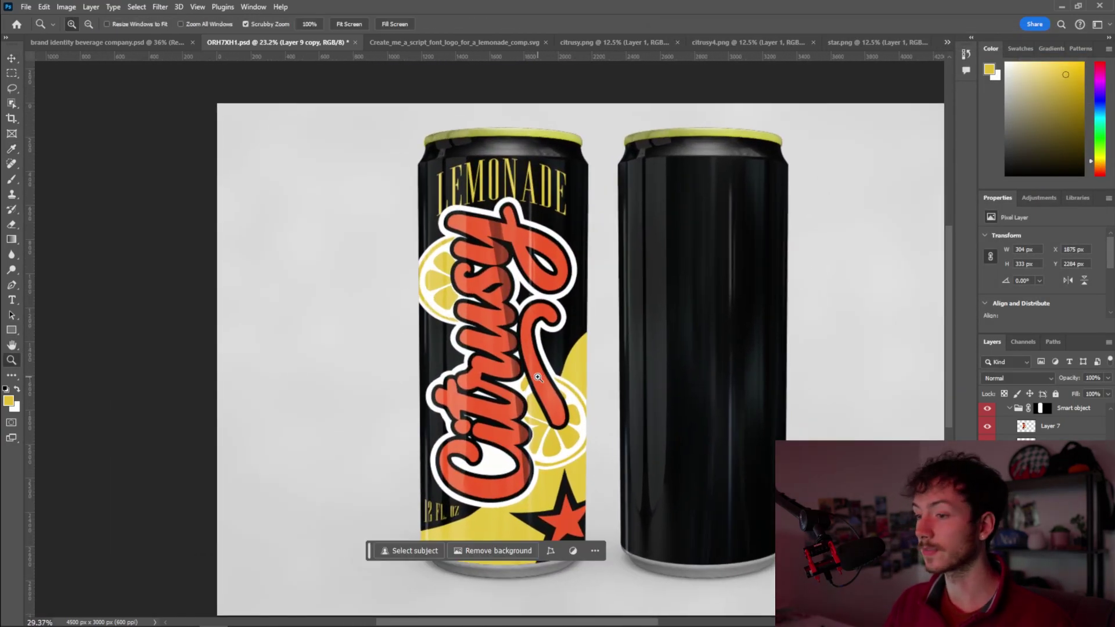
pyautogui.scroll(1, 536, 362)
pyautogui.scroll(-2, 555, 377)
pyautogui.scroll(1, 564, 379)
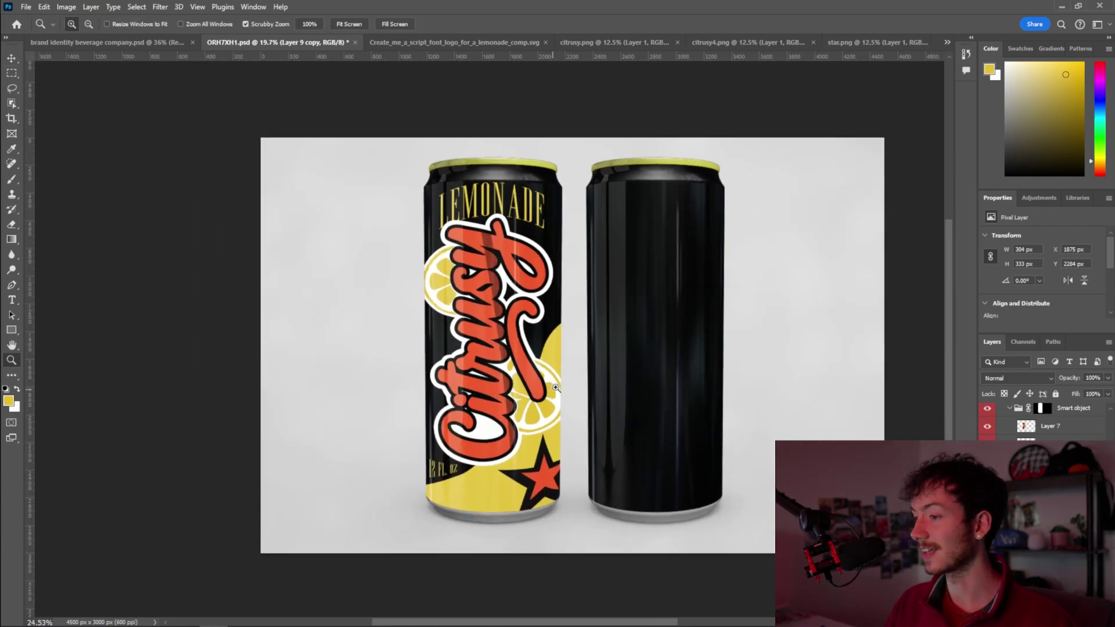
pyautogui.scroll(1, 569, 381)
pyautogui.scroll(-2, 547, 398)
pyautogui.scroll(2, 560, 369)
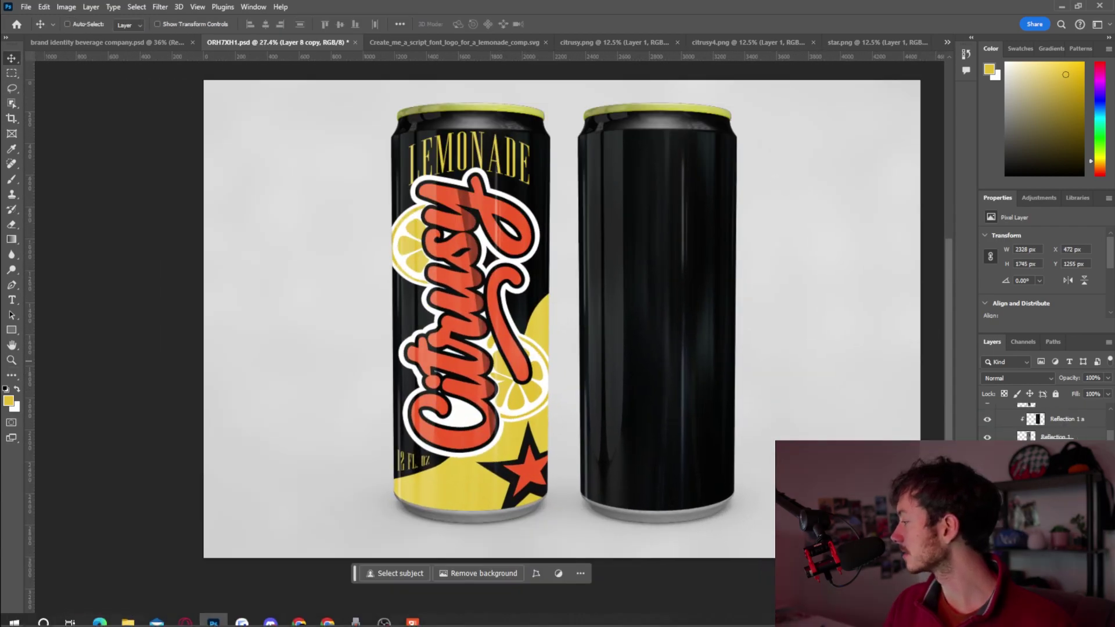
# Copy the yellow wave shape onto the back can
pyautogui.moveTo(557, 397); pyautogui.dragTo(810, 375)
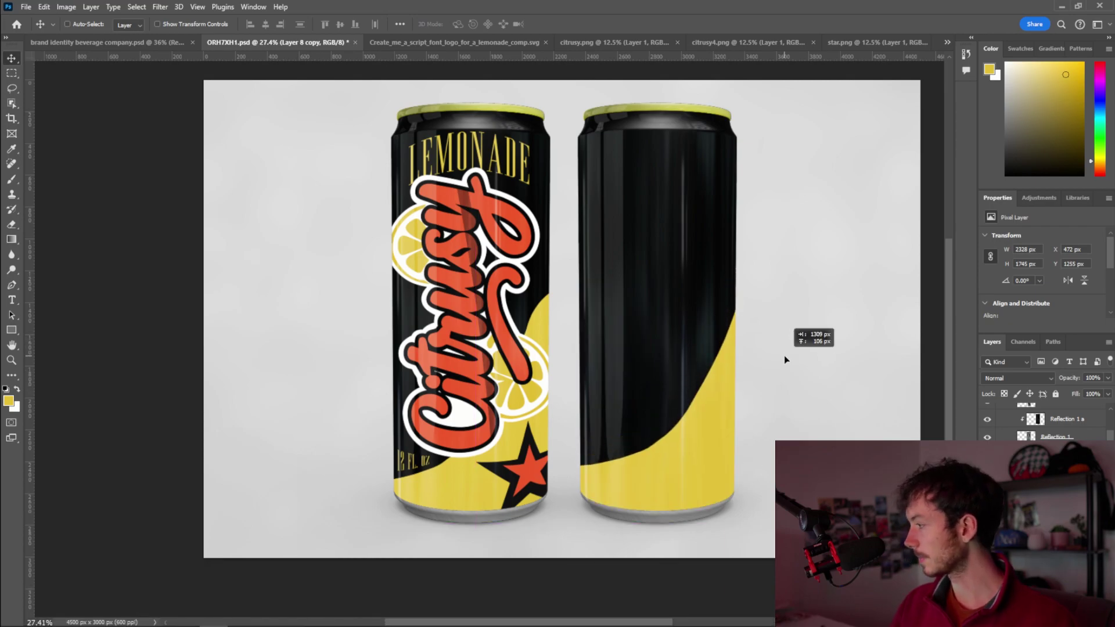
pyautogui.press('z')
pyautogui.moveTo(583, 355)
pyautogui.mouseDown()
pyautogui.moveTo(479, 398)
pyautogui.moveTo(562, 368)
pyautogui.mouseUp()
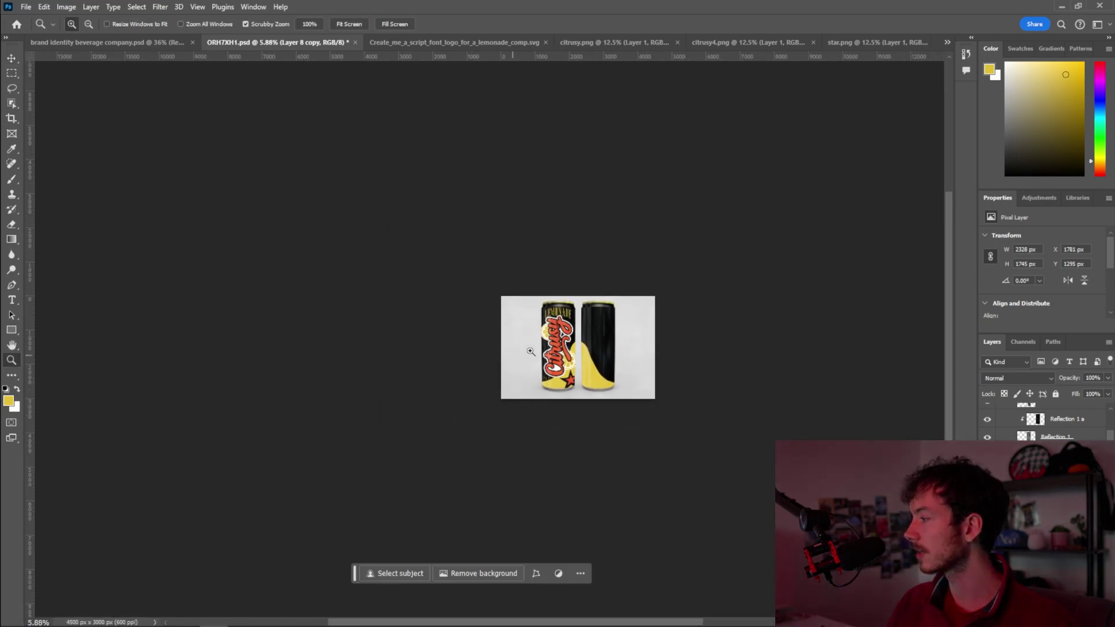
pyautogui.press('v')
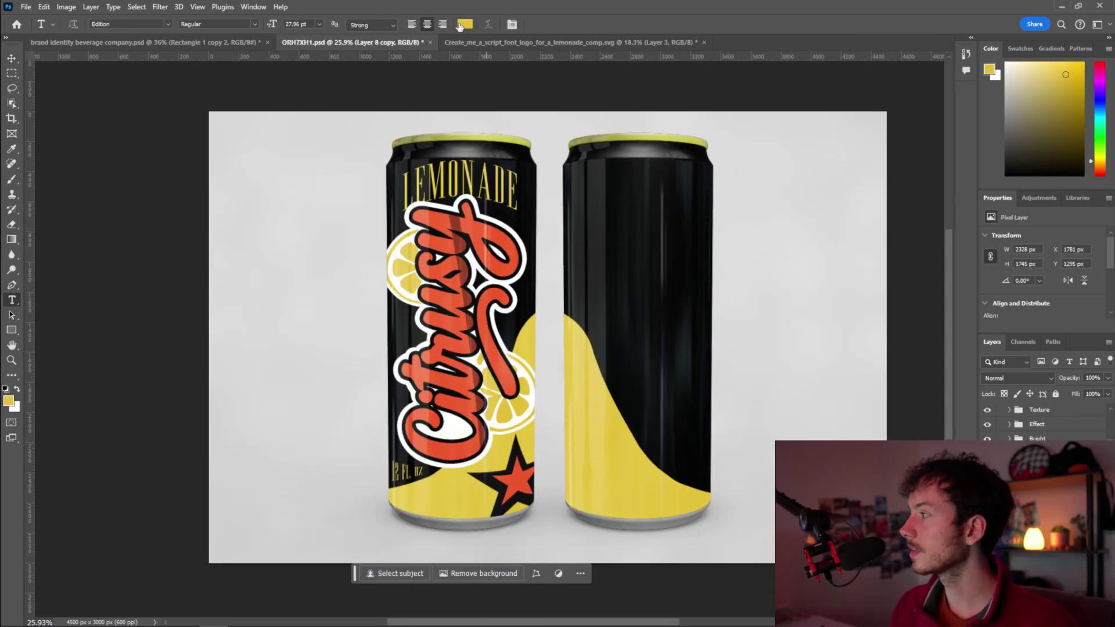
# Set the 'All natural' text colour and the Brody Script font
pyautogui.click(460, 26)
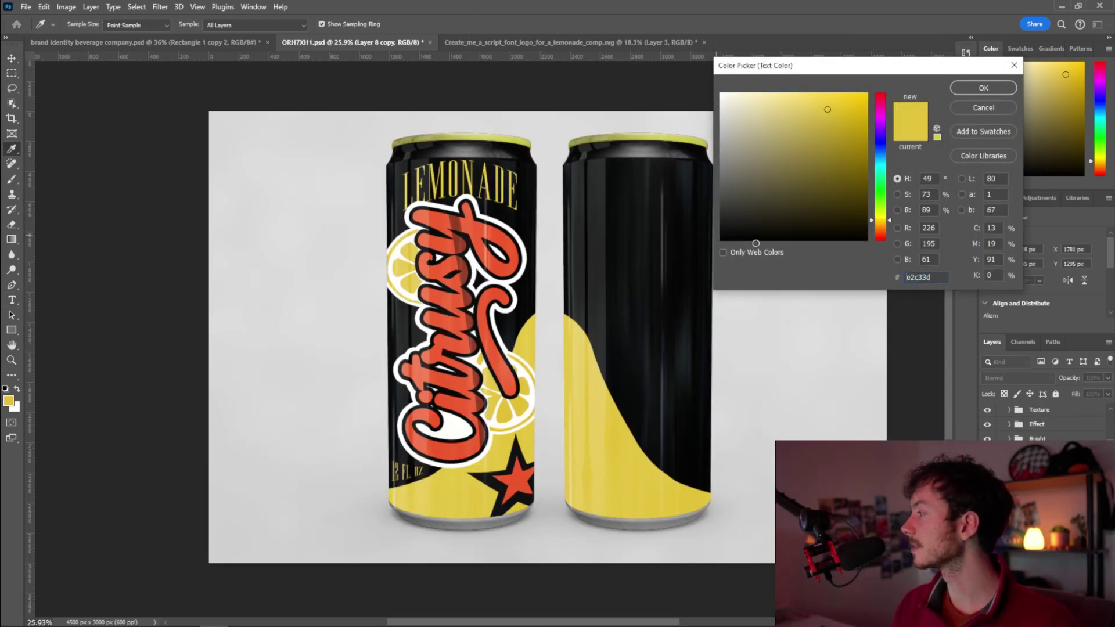
pyautogui.click(993, 92)
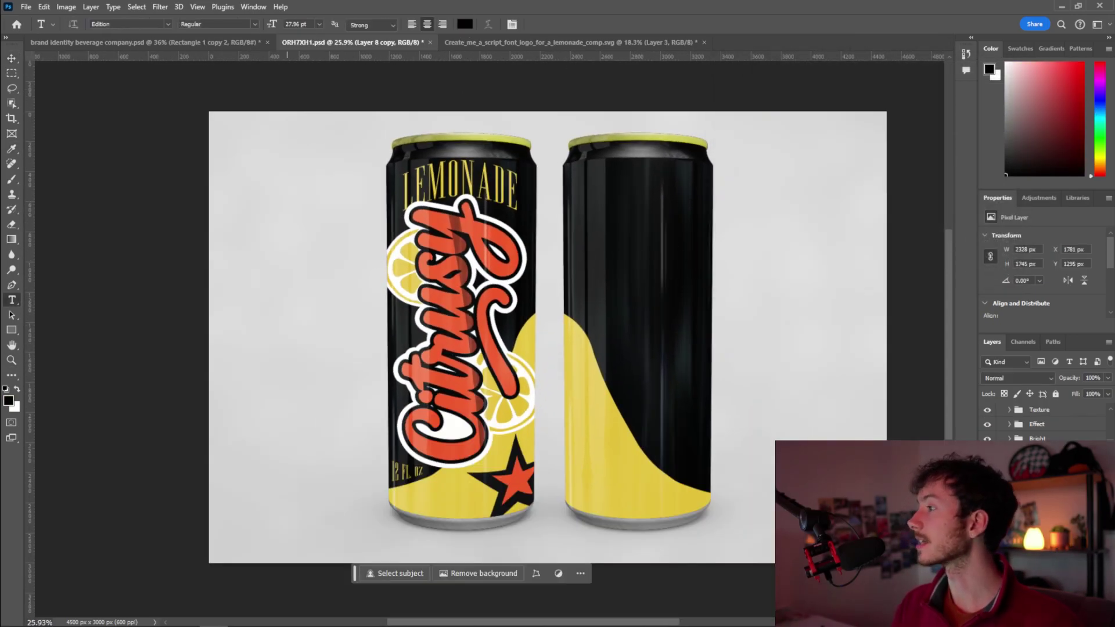
pyautogui.click(166, 23)
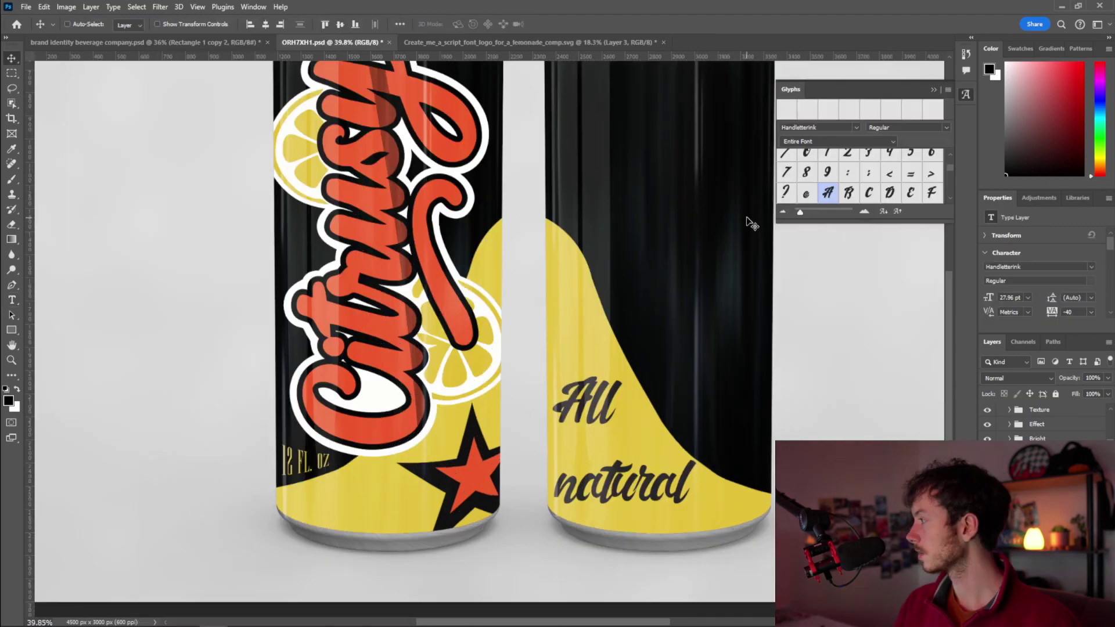
pyautogui.click(967, 93)
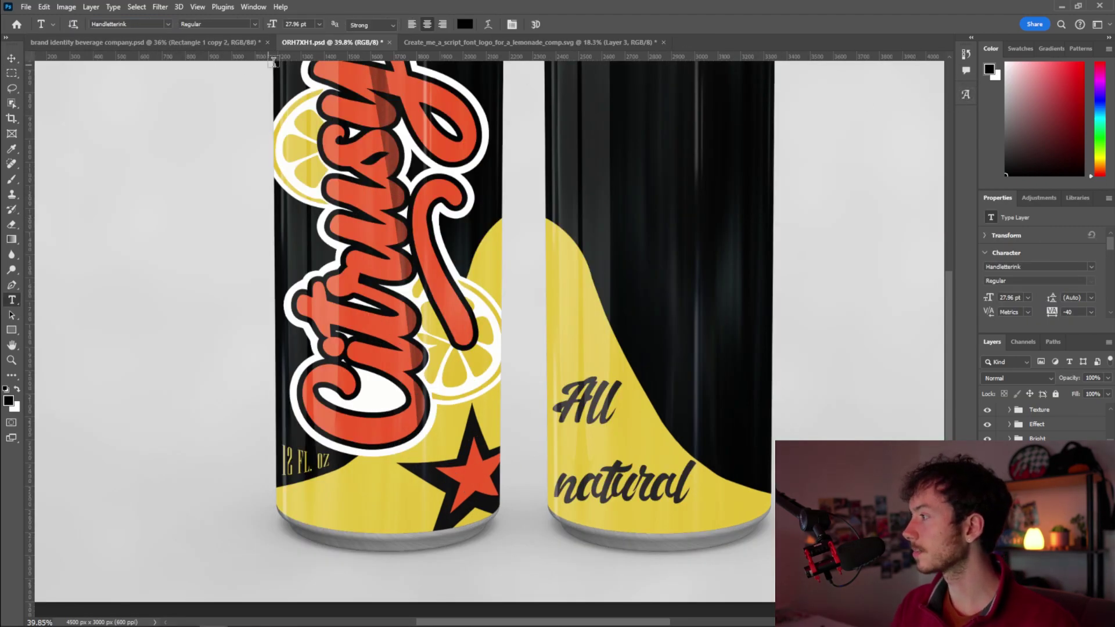
pyautogui.click(167, 24)
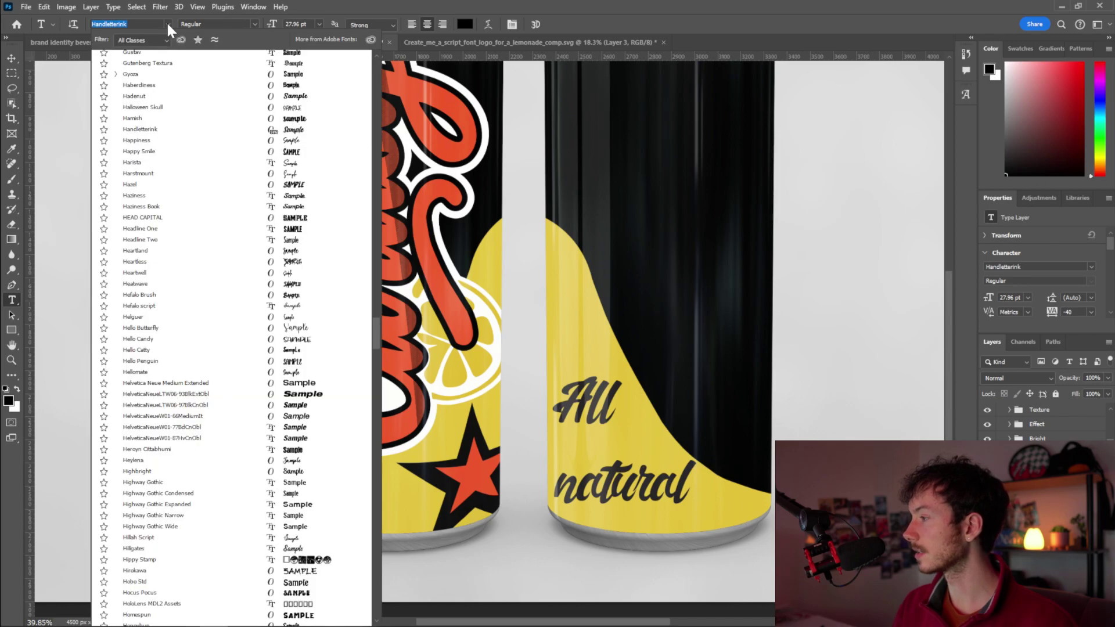
pyautogui.write('Edition')
pyautogui.moveTo(376, 86); pyautogui.dragTo(376, 270)
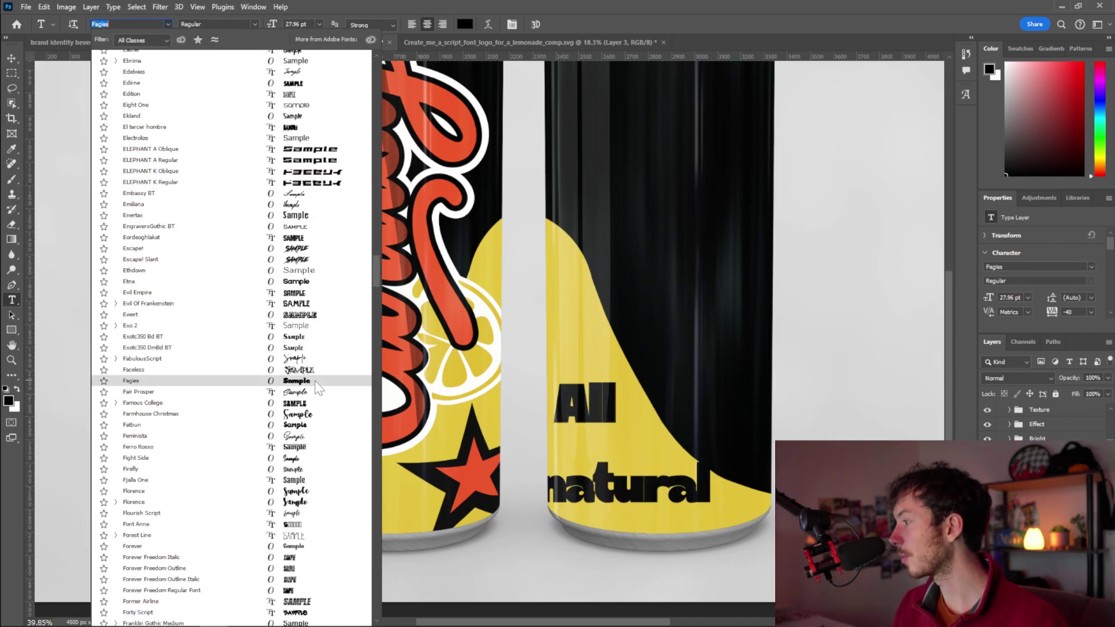
pyautogui.scroll(-3, 315, 381)
pyautogui.scroll(-2, 315, 381)
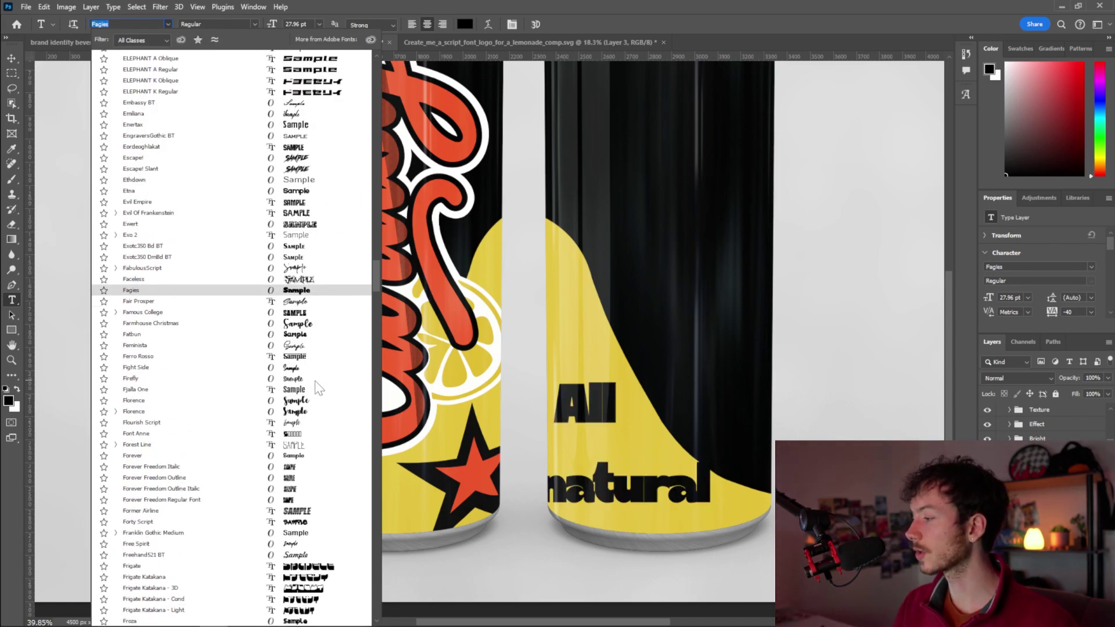
pyautogui.scroll(-5, 317, 389)
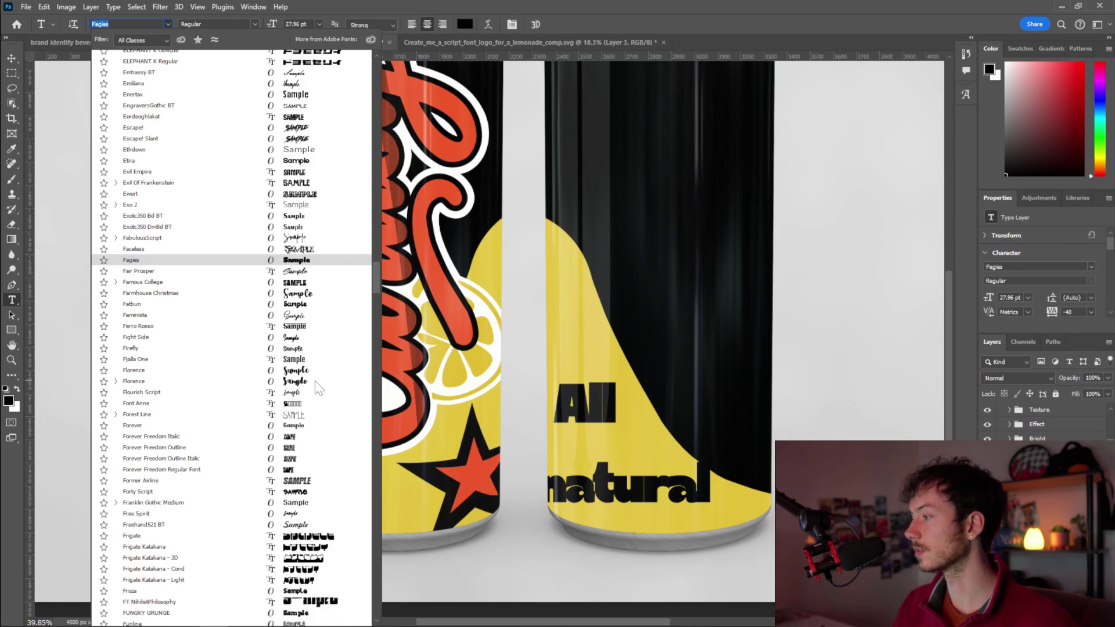
pyautogui.scroll(-5, 318, 389)
pyautogui.press('Escape')
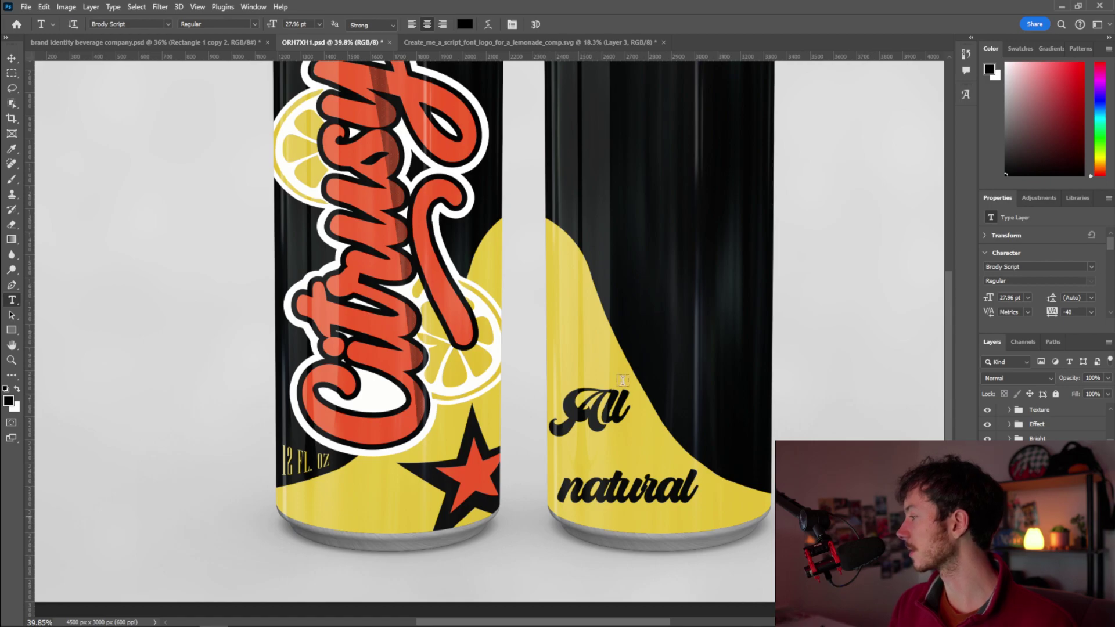
# Move 'natural' under 'All', scale it, arch it, and nudge 'All' upward
pyautogui.moveTo(627, 485); pyautogui.dragTo(581, 459)
pyautogui.hotkey('ctrl', 't')
pyautogui.moveTo(668, 423)
pyautogui.mouseDown()
pyautogui.moveTo(665, 457)
pyautogui.moveTo(639, 445)
pyautogui.mouseUp()
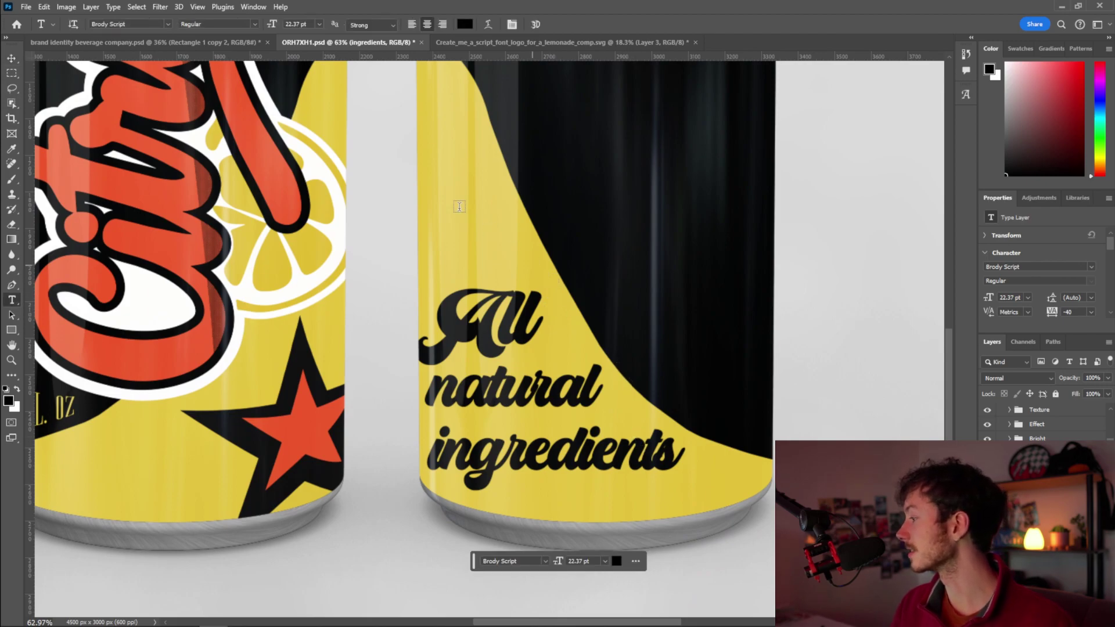
pyautogui.click(488, 24)
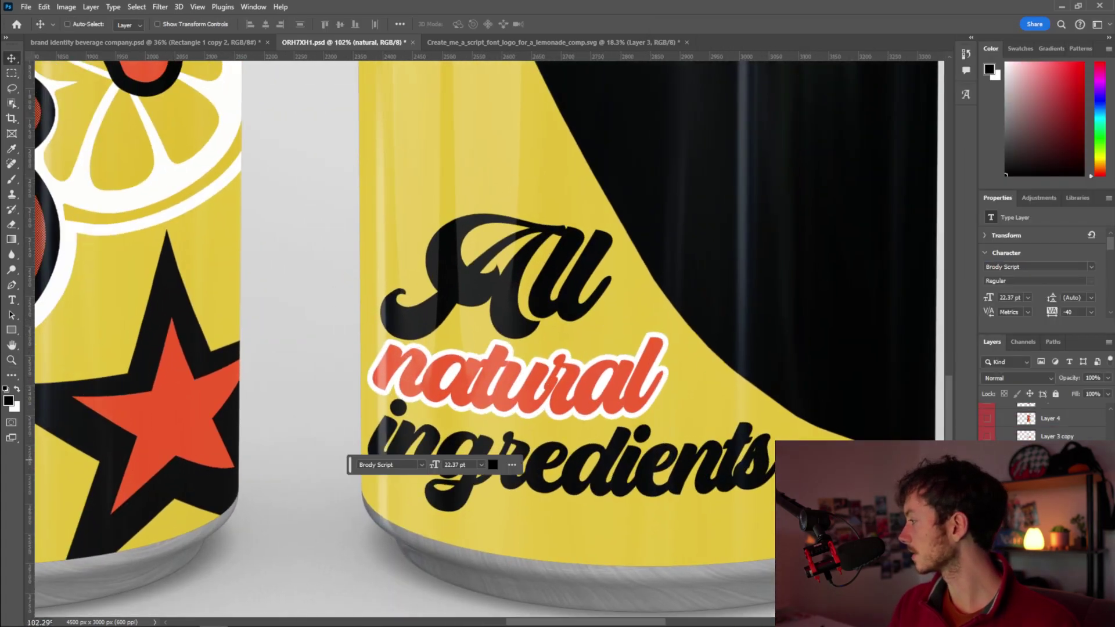
pyautogui.moveTo(536, 299)
pyautogui.mouseDown()
pyautogui.moveTo(508, 183)
pyautogui.moveTo(546, 309)
pyautogui.moveTo(581, 309)
pyautogui.mouseUp()
# Scale and raise the newly added layer, then place the barcode onto the back can
pyautogui.press('z')
pyautogui.hotkey('ctrl', 't')
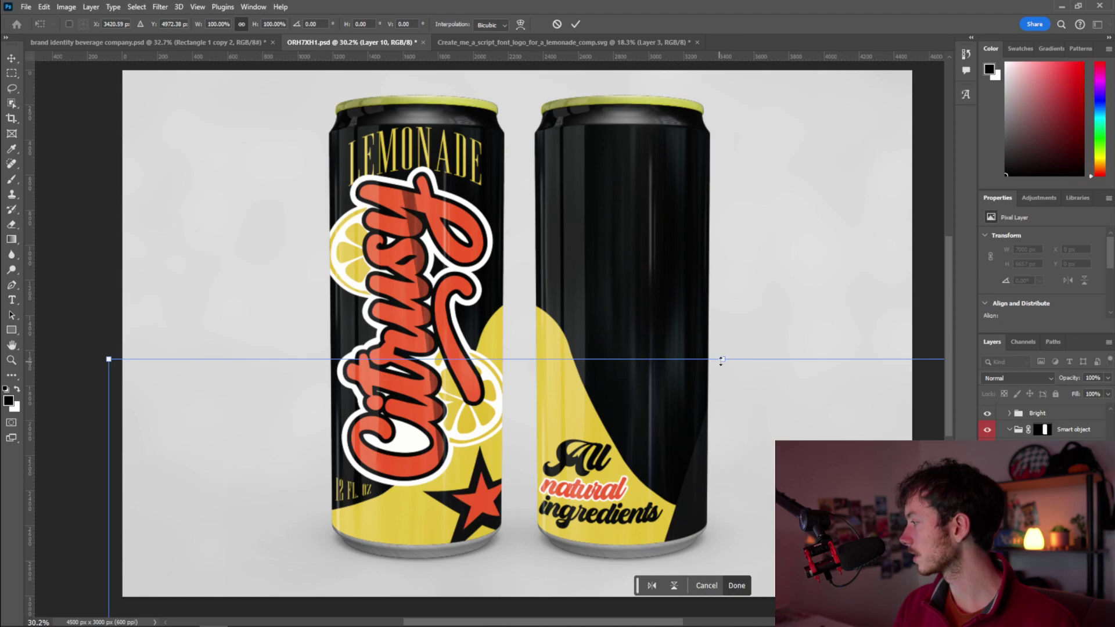
pyautogui.moveTo(722, 360); pyautogui.dragTo(621, 171)
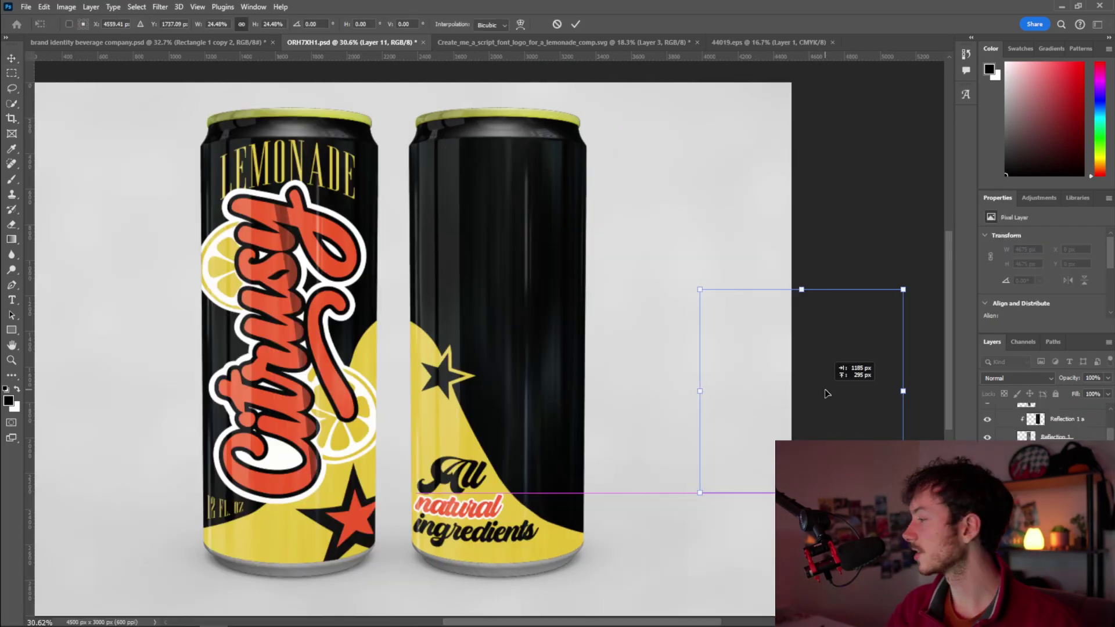
pyautogui.moveTo(834, 394)
pyautogui.mouseDown()
pyautogui.moveTo(541, 376)
pyautogui.moveTo(535, 353)
pyautogui.mouseUp()
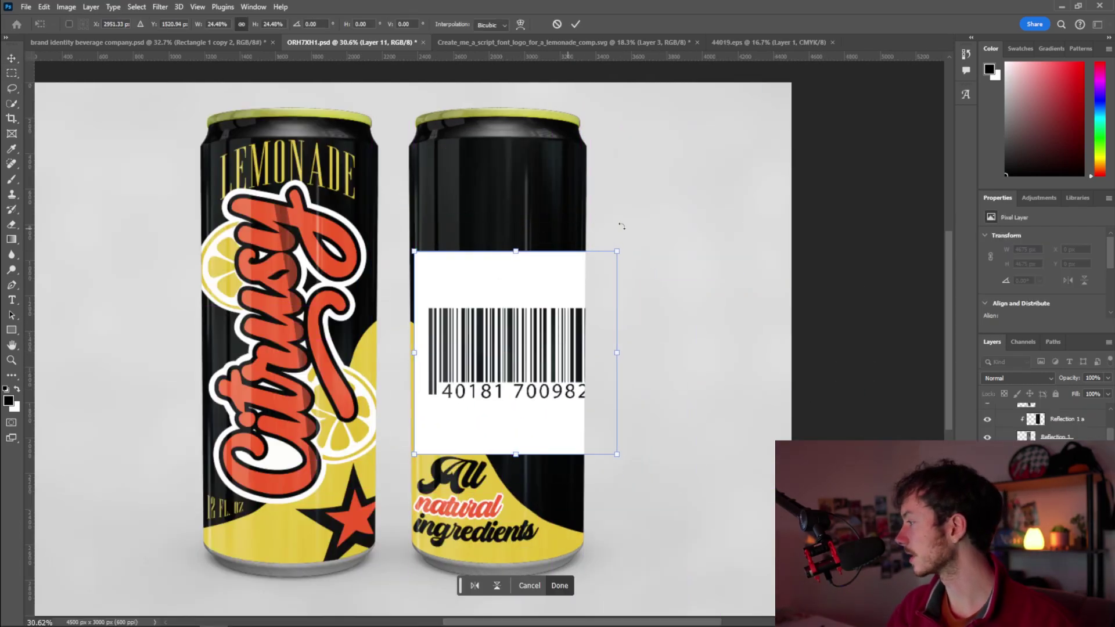
# Rotate the barcode 90° and shrink it lower on the back can
pyautogui.moveTo(622, 226); pyautogui.dragTo(661, 485)
pyautogui.moveTo(617, 454)
pyautogui.mouseDown()
pyautogui.moveTo(535, 378)
pyautogui.moveTo(561, 423)
pyautogui.mouseUp()
pyautogui.press('Return')
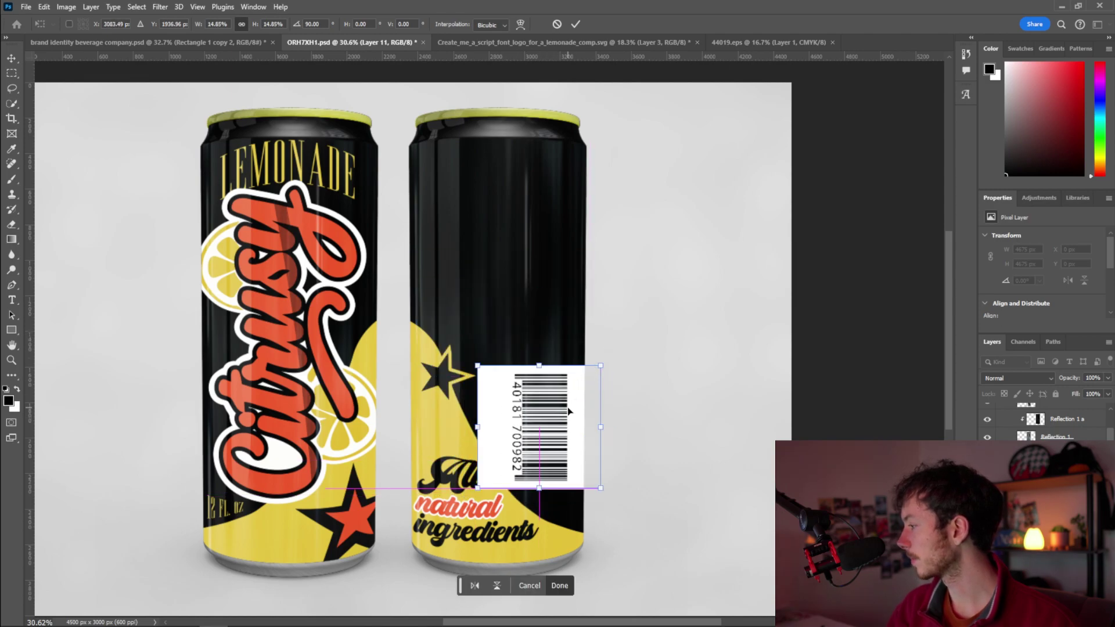
# Mask away the barcode's white background, keeping only the stripes and numbers
pyautogui.press('w')
pyautogui.scroll(5, 527, 483)
pyautogui.press('m')
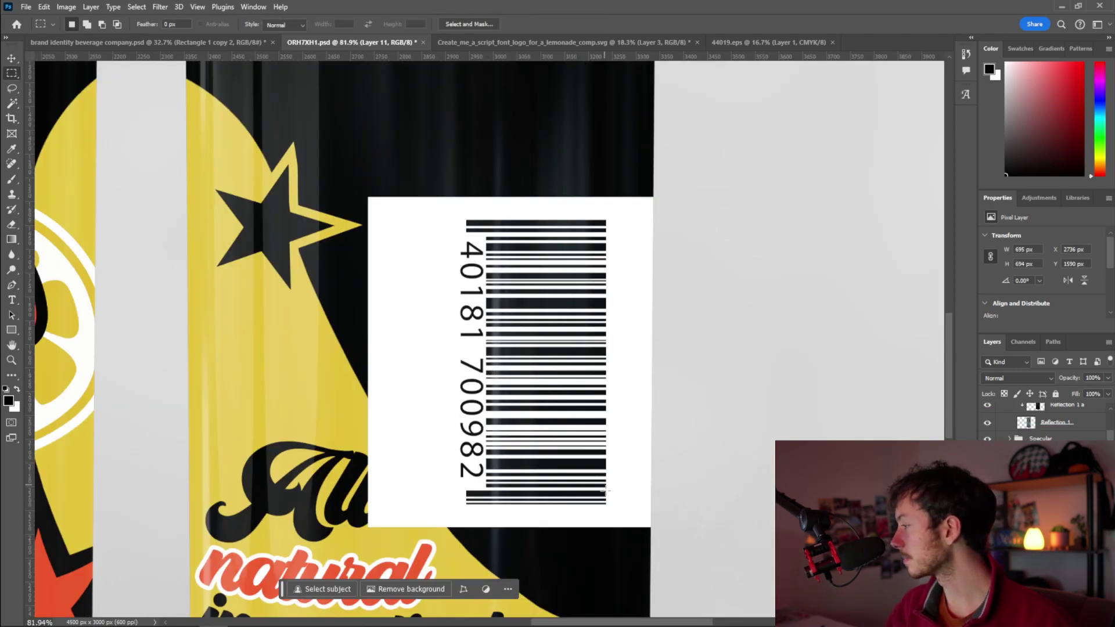
pyautogui.moveTo(612, 512); pyautogui.dragTo(453, 213)
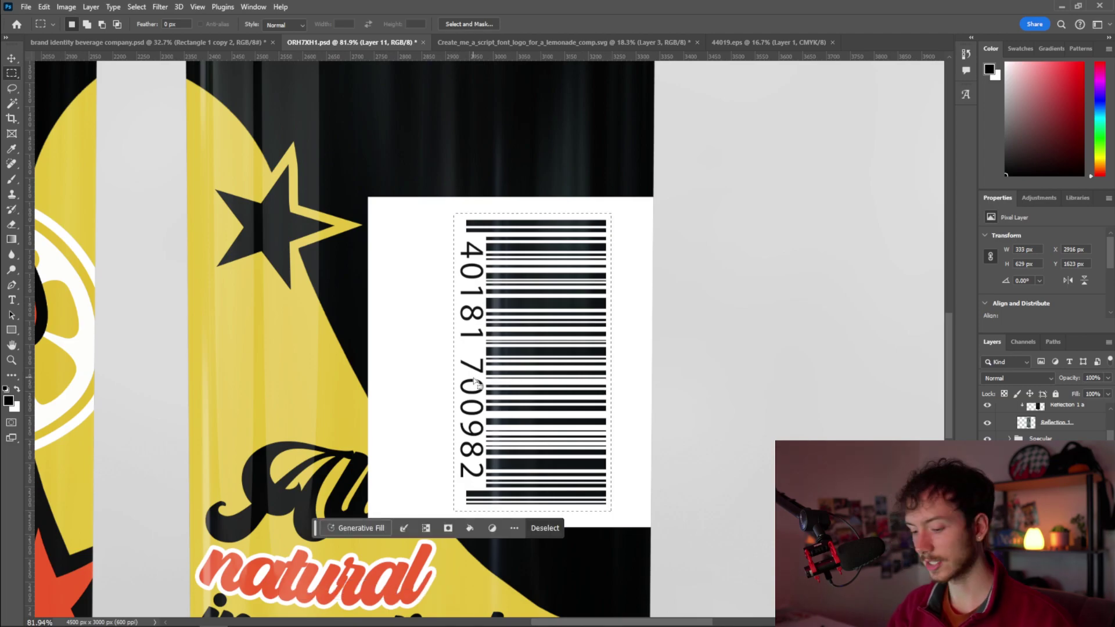
pyautogui.click(447, 529)
pyautogui.press('z')
pyautogui.scroll(-3, 484, 295)
pyautogui.scroll(-3, 484, 295)
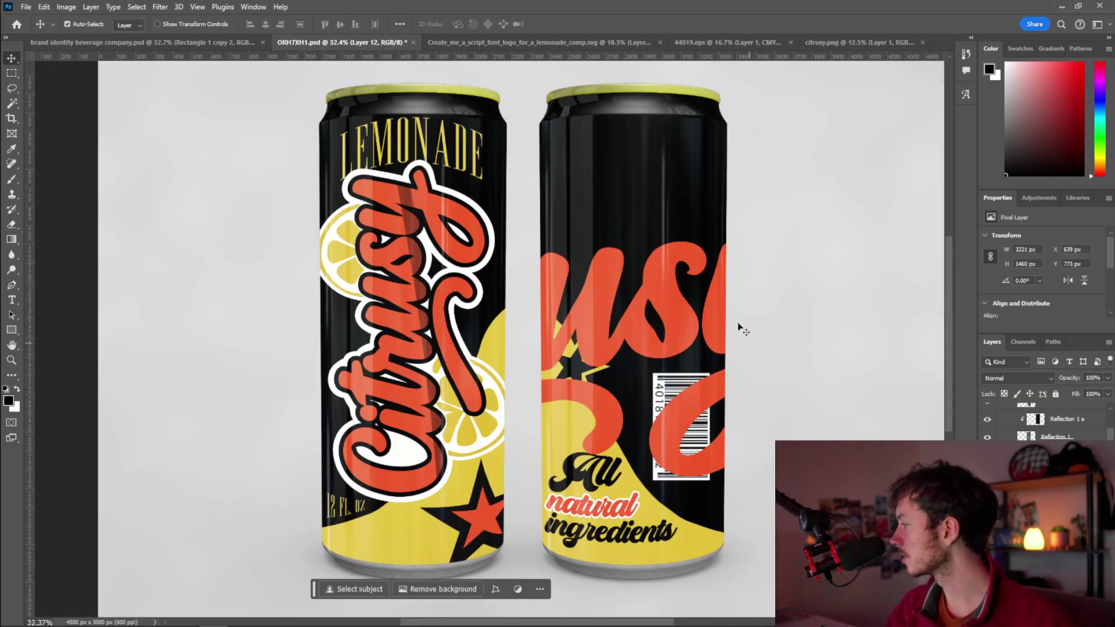
# Scale the placed Citrusy logo to about 14% and set it just above the barcode
pyautogui.hotkey('ctrl', 't')
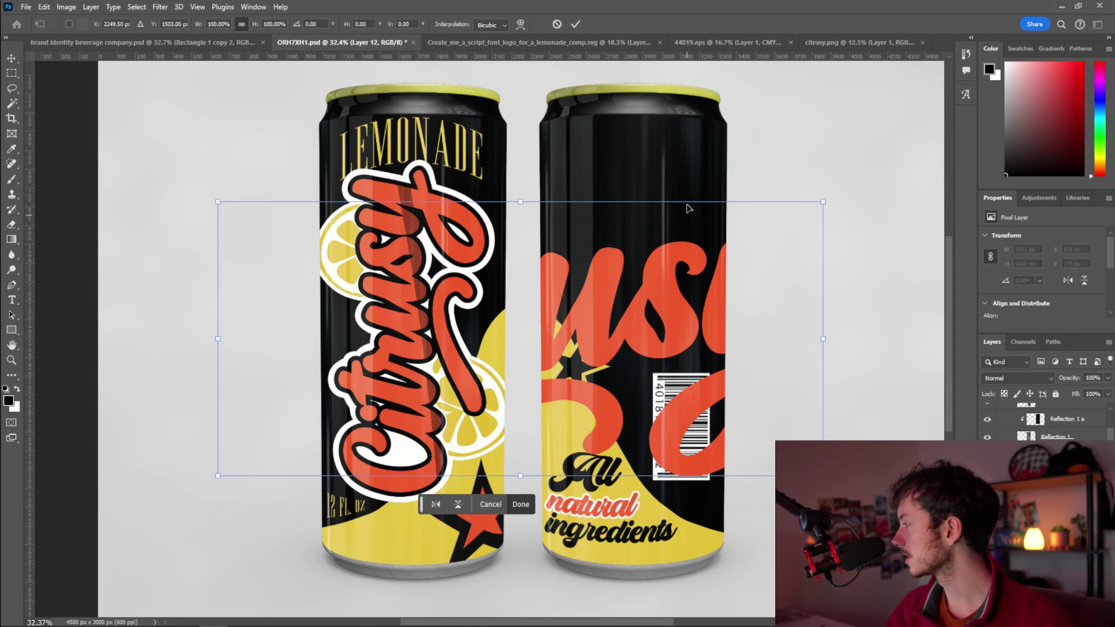
pyautogui.moveTo(529, 198); pyautogui.dragTo(523, 319)
pyautogui.moveTo(691, 348)
pyautogui.mouseDown()
pyautogui.moveTo(667, 356)
pyautogui.moveTo(636, 297)
pyautogui.mouseUp()
pyautogui.press('Return')
pyautogui.press('z')
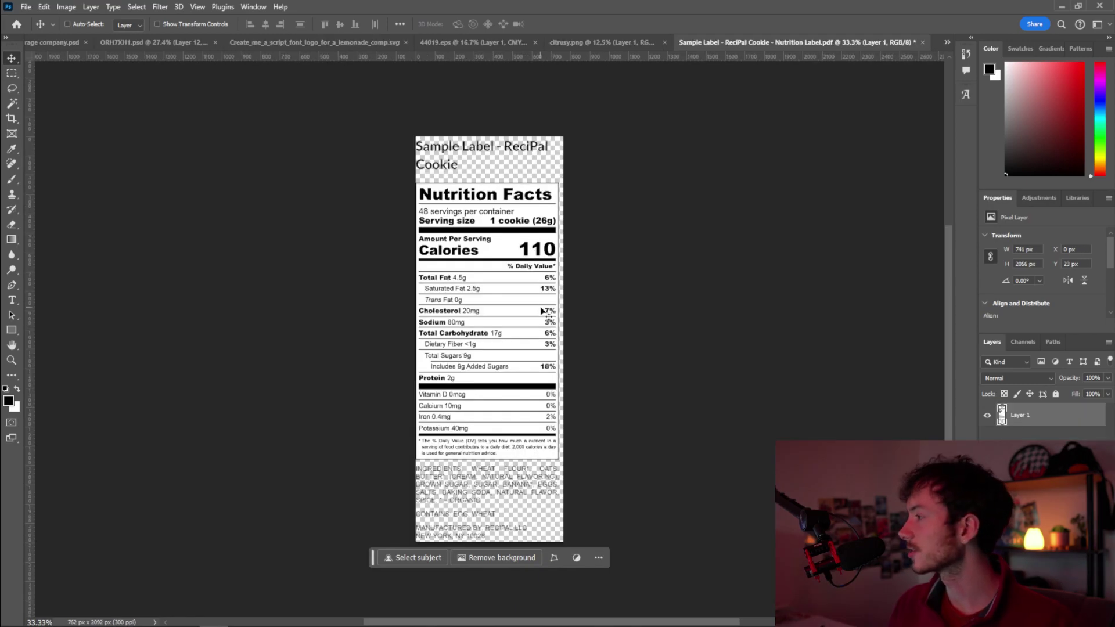
# Paste the nutrition label into the can mockup and move it onto the right can
pyautogui.click(104, 42)
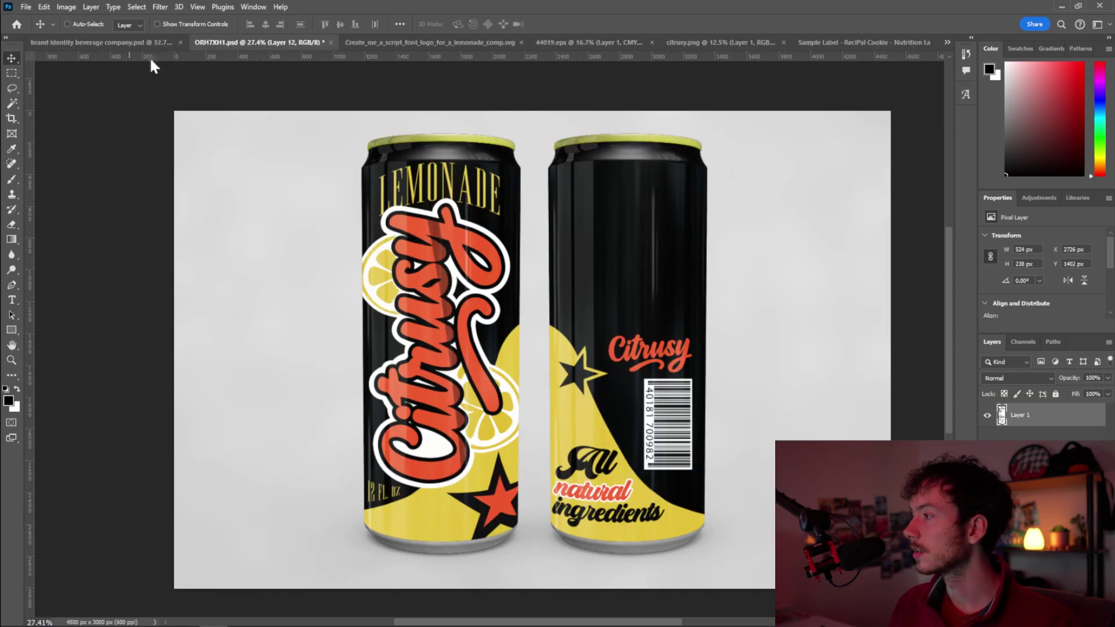
pyautogui.hotkey('ctrl', 'v')
pyautogui.press('z')
pyautogui.click(690, 205)
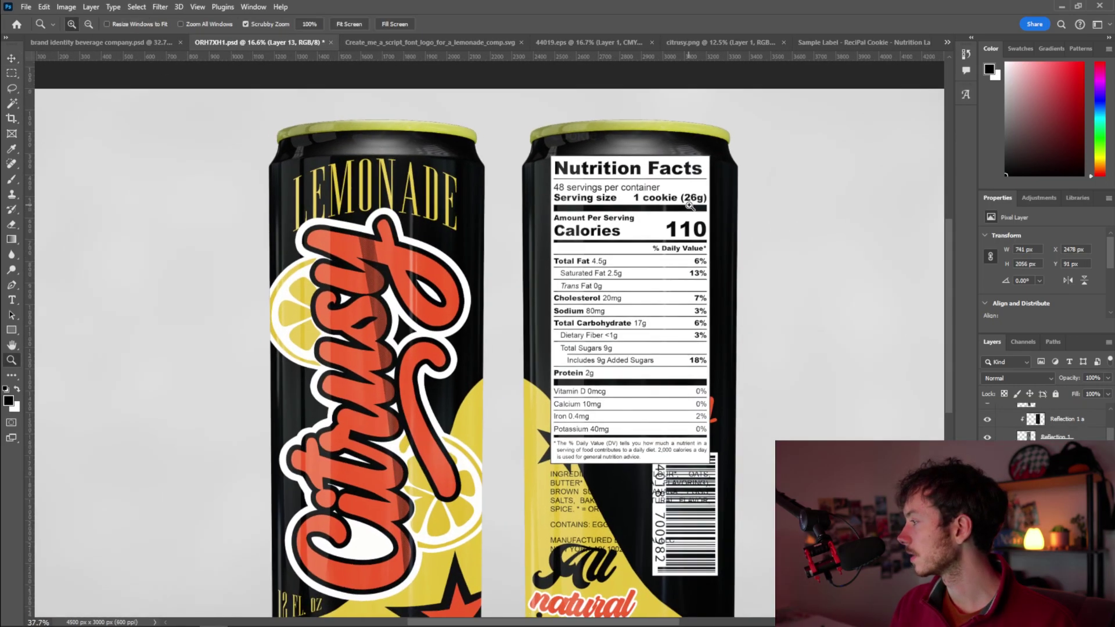
pyautogui.press('v')
pyautogui.moveTo(690, 205); pyautogui.dragTo(696, 214)
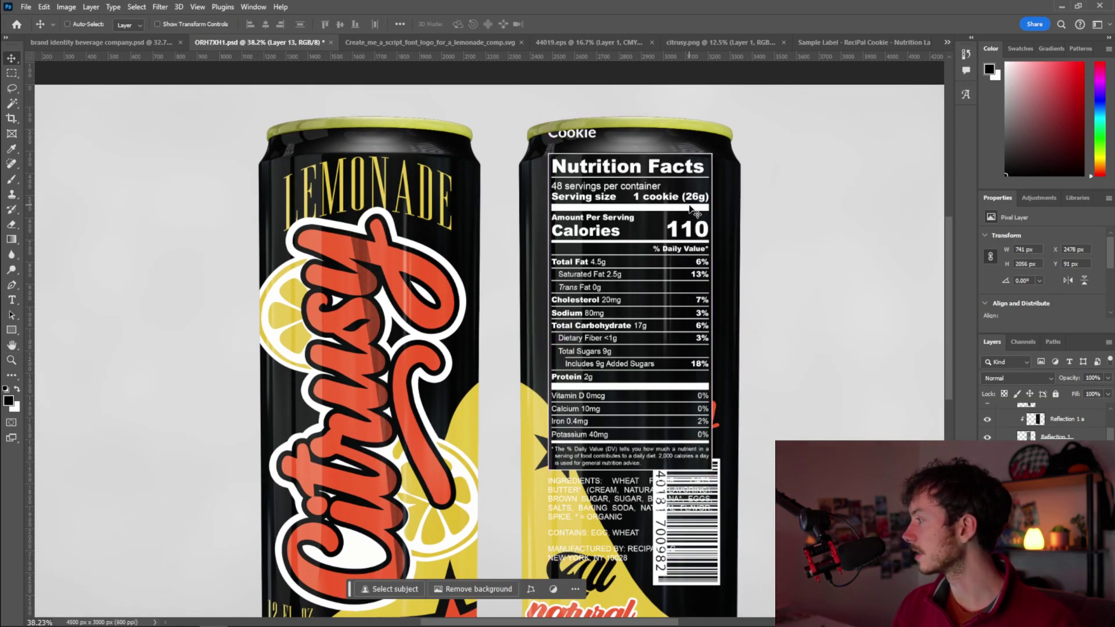
pyautogui.scroll(-3, 668, 230)
pyautogui.moveTo(640, 304)
pyautogui.mouseDown()
pyautogui.moveTo(653, 319)
pyautogui.moveTo(639, 289)
pyautogui.mouseUp()
pyautogui.scroll(3, 611, 534)
# Hide the ingredients and Sample Label title, then move the brand message below the cans
pyautogui.press('m')
pyautogui.moveTo(503, 320); pyautogui.dragTo(760, 468)
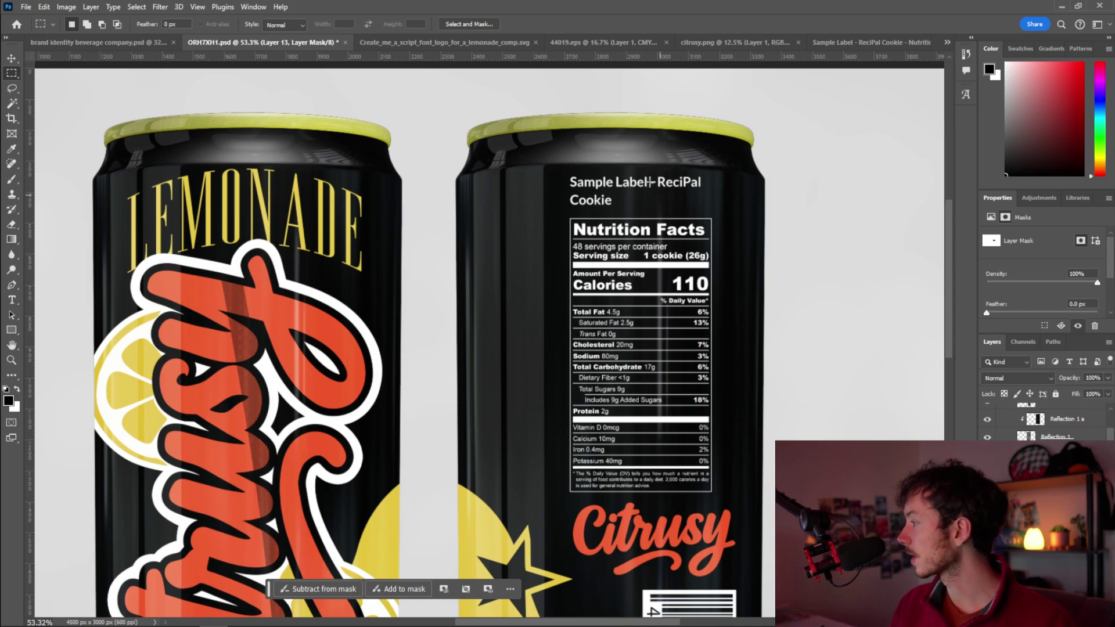
pyautogui.moveTo(718, 207); pyautogui.dragTo(538, 125)
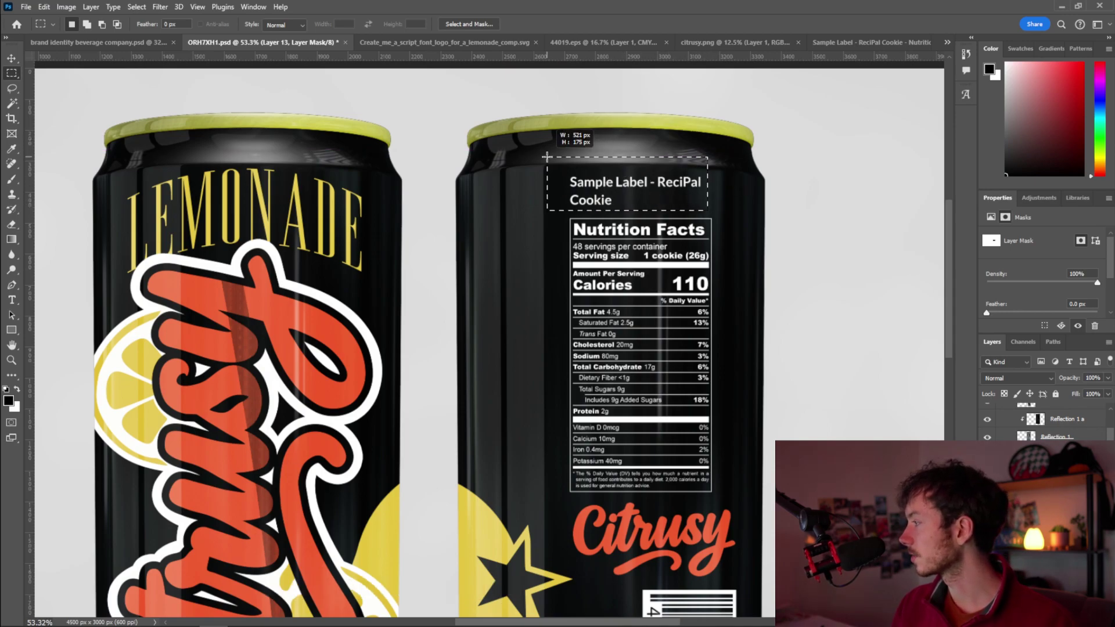
pyautogui.press('Delete')
pyautogui.press('v')
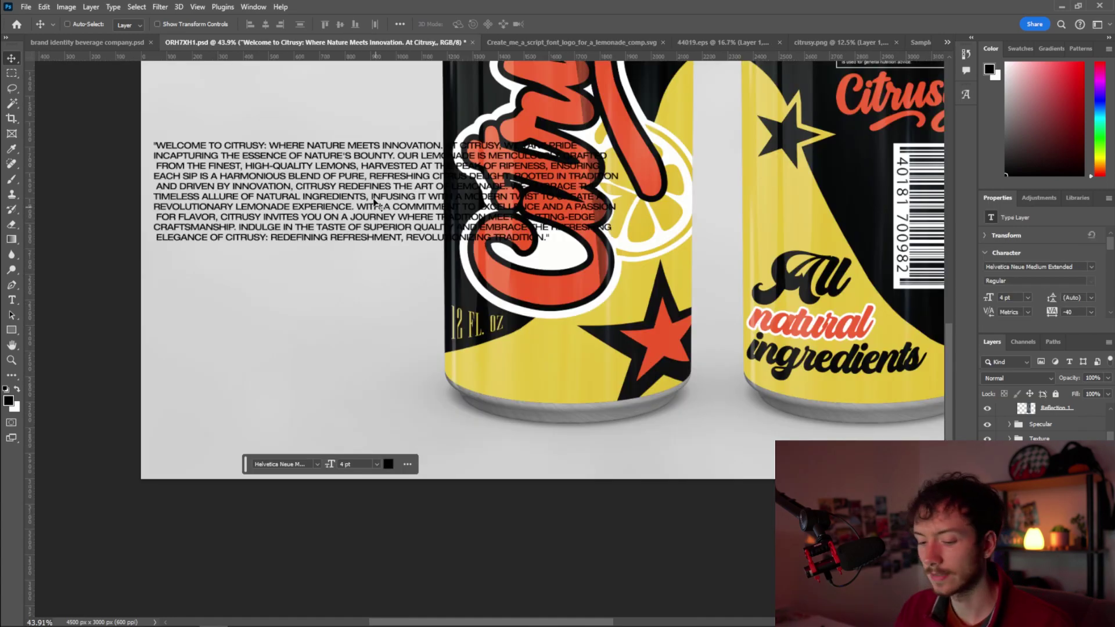
pyautogui.moveTo(372, 192)
pyautogui.mouseDown()
pyautogui.moveTo(374, 425)
pyautogui.moveTo(389, 427)
pyautogui.mouseUp()
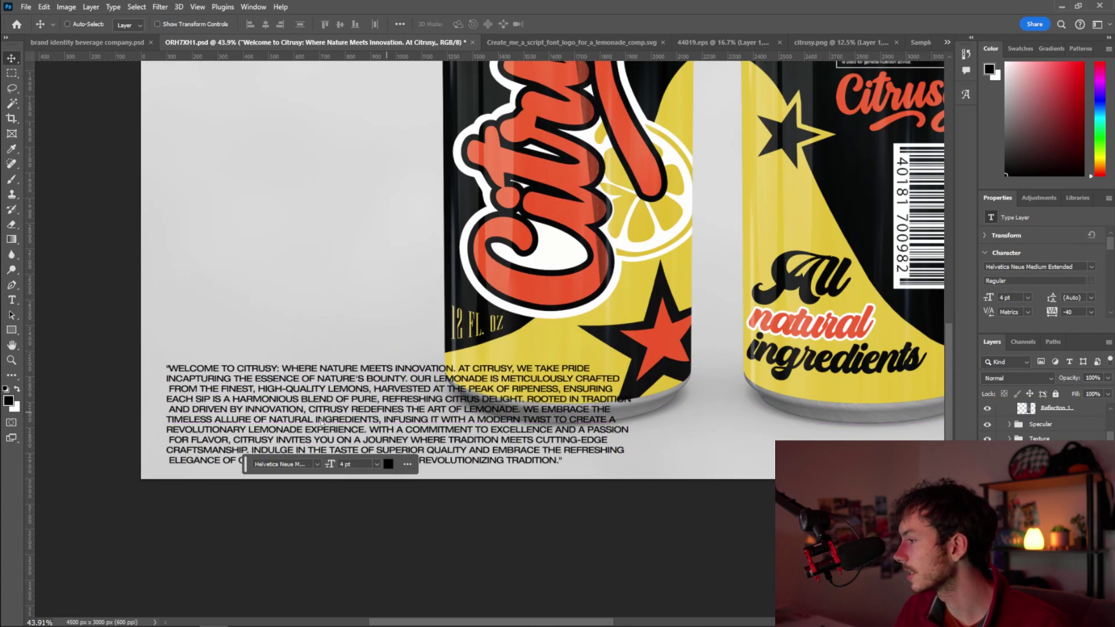
# Delete the stray space before FROM in the brand message paragraph
pyautogui.scroll(5, 335, 395)
pyautogui.scroll(2, 335, 395)
pyautogui.doubleClick(335, 395)
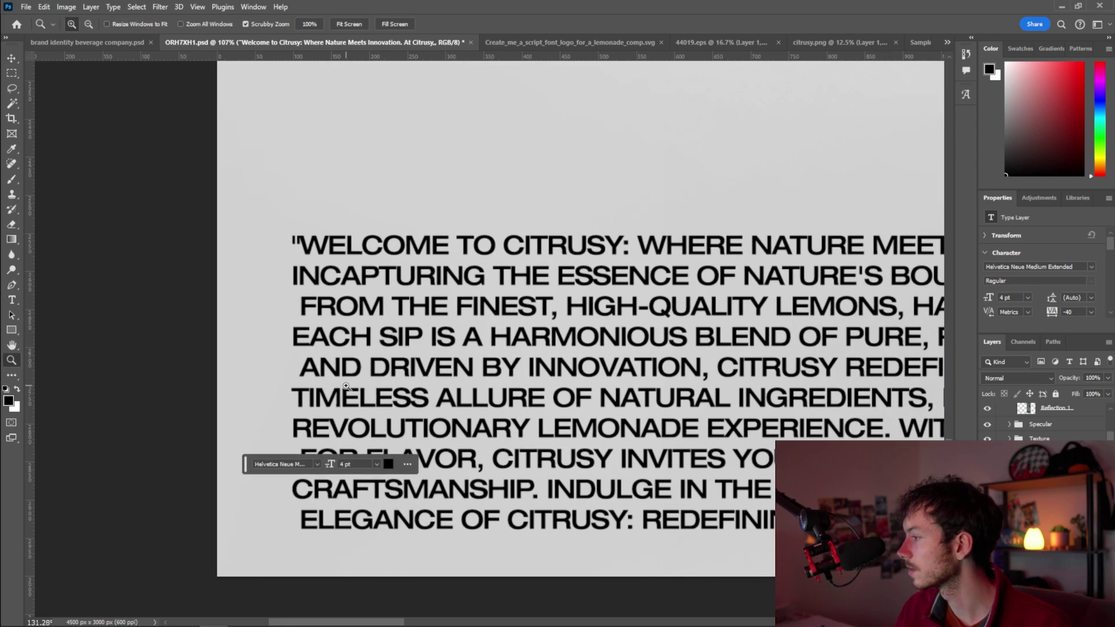
pyautogui.click(300, 305)
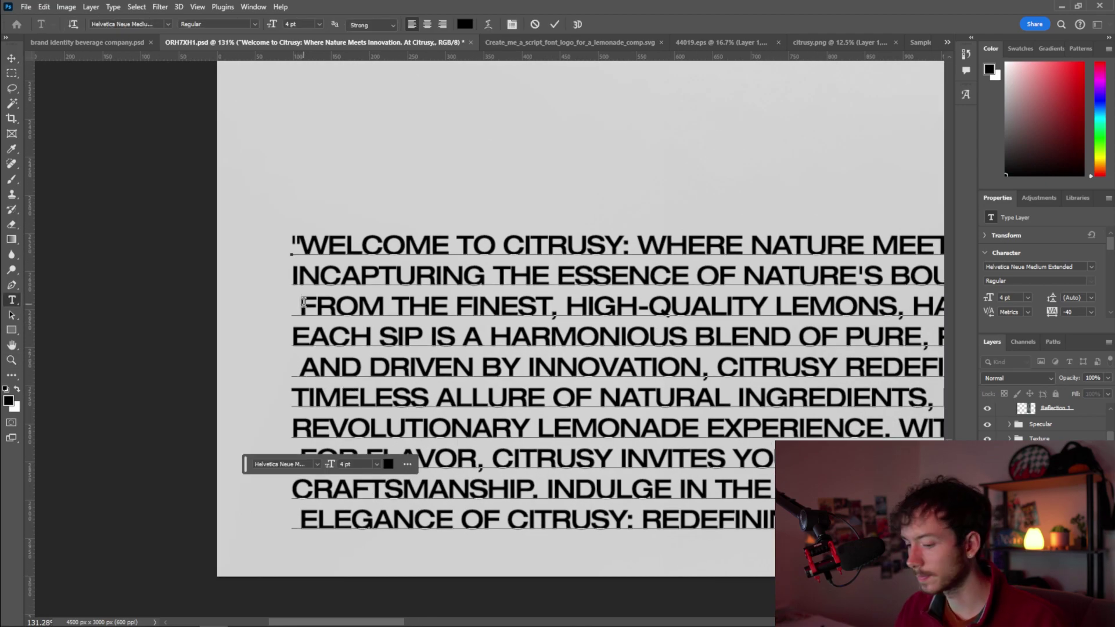
pyautogui.press('BackSpace')
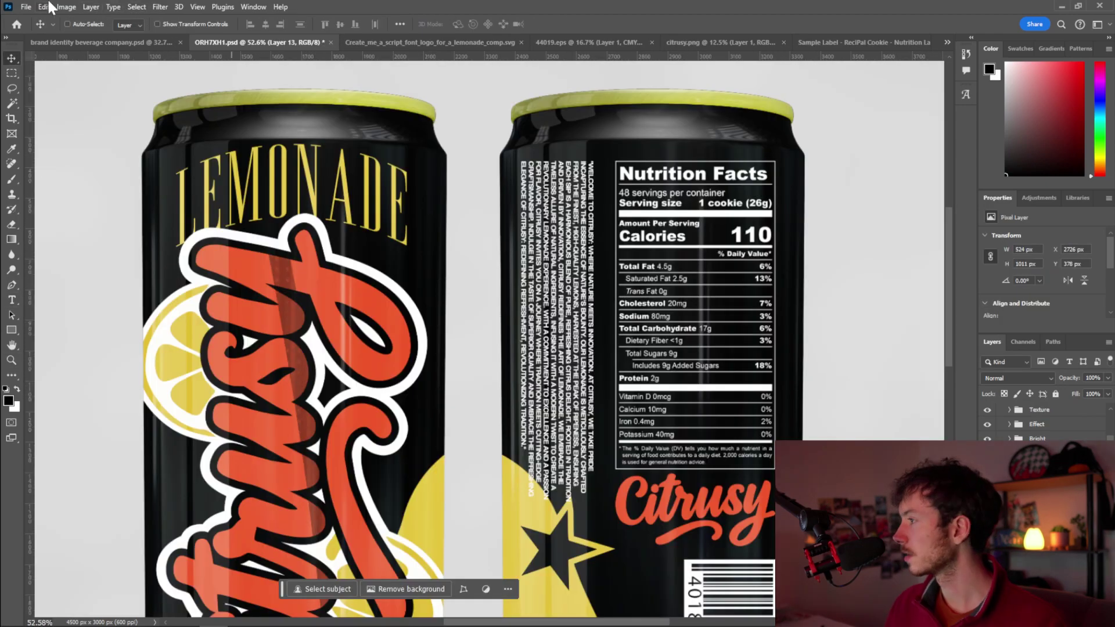
# Warp the nutrition label so its top corner follows the can's curve
pyautogui.click(50, 7)
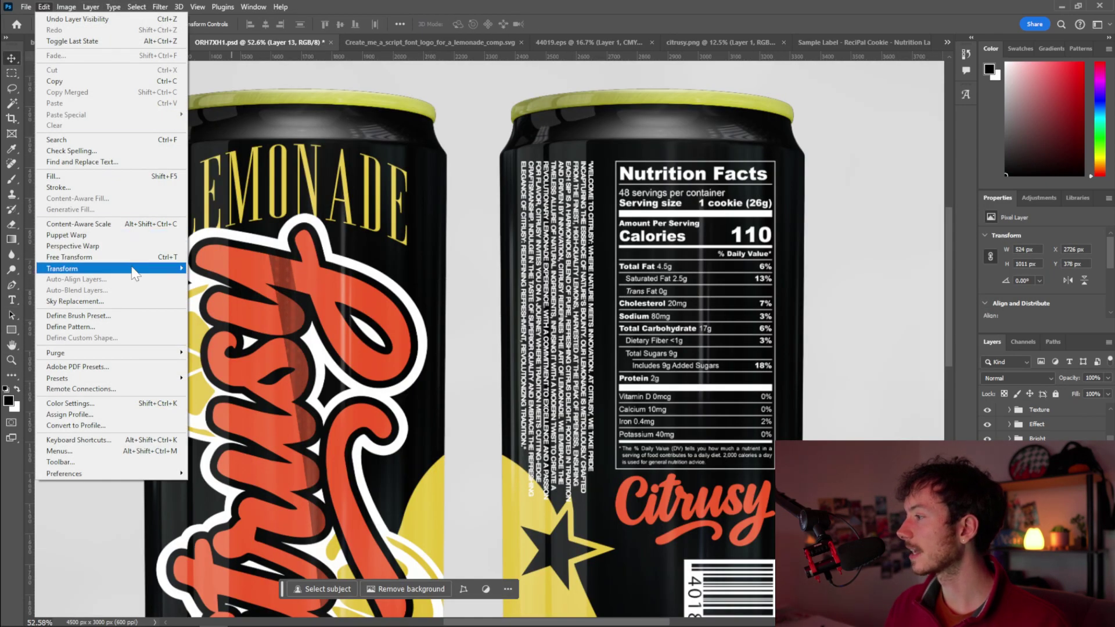
pyautogui.moveTo(62, 268)
pyautogui.click(231, 341)
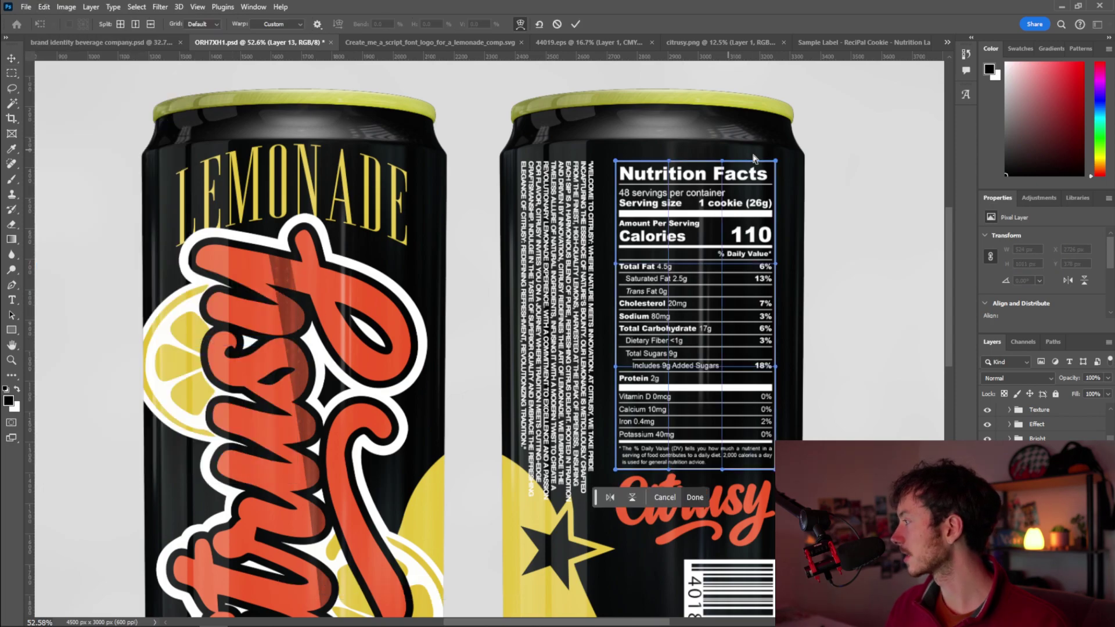
pyautogui.moveTo(775, 163); pyautogui.dragTo(776, 168)
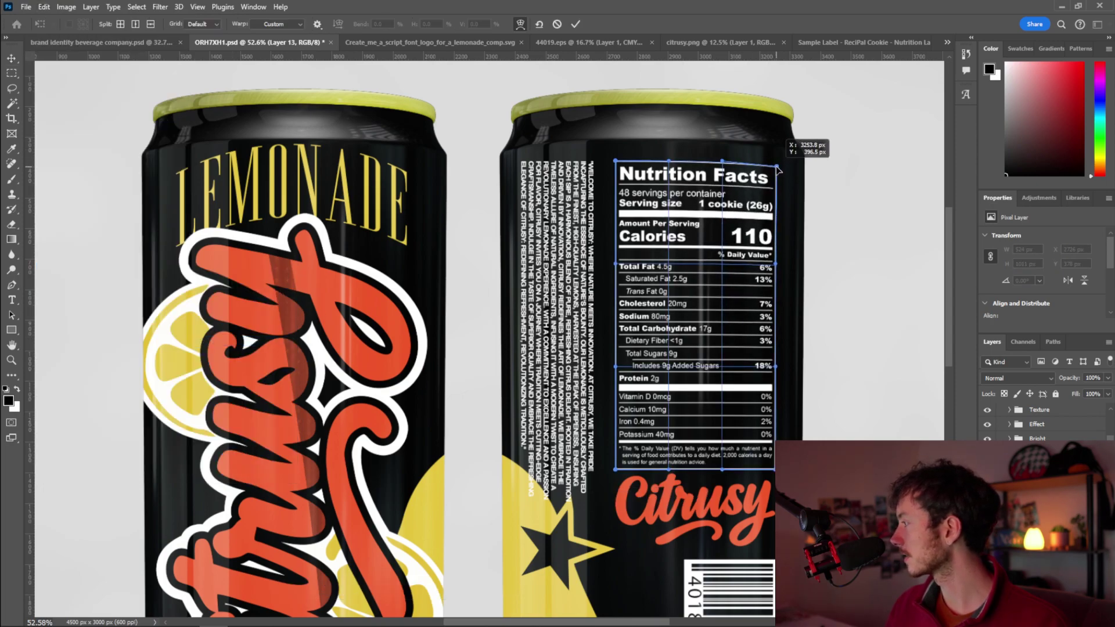
pyautogui.press('Return')
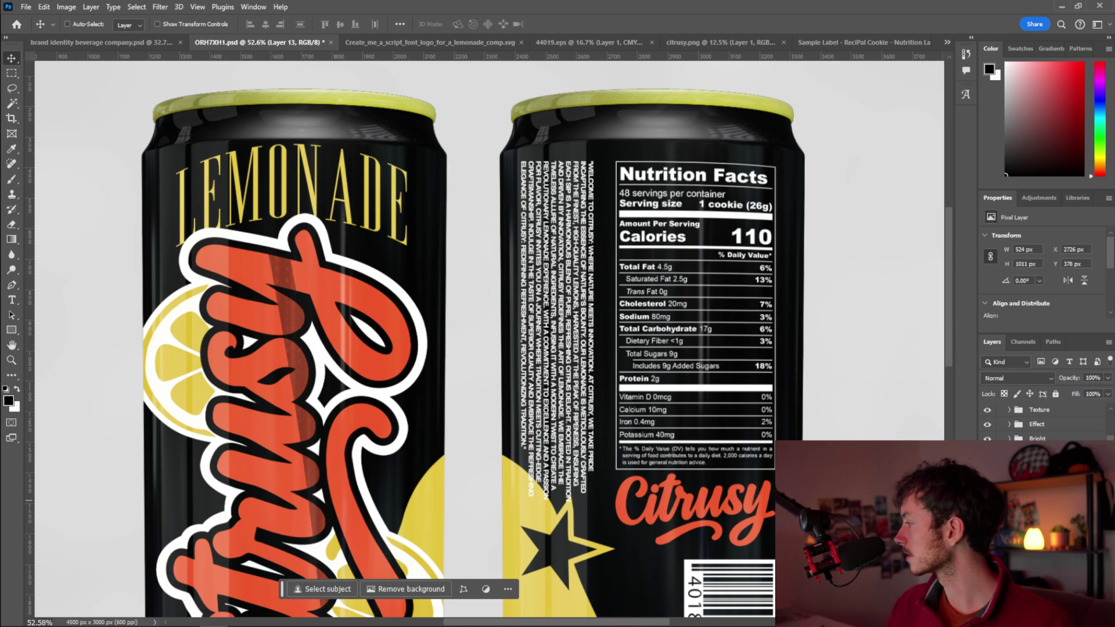
# Warp the vertical brand message text to curve around the can
pyautogui.keyDown('ctrl'); pyautogui.click(546, 213); pyautogui.keyUp('ctrl')
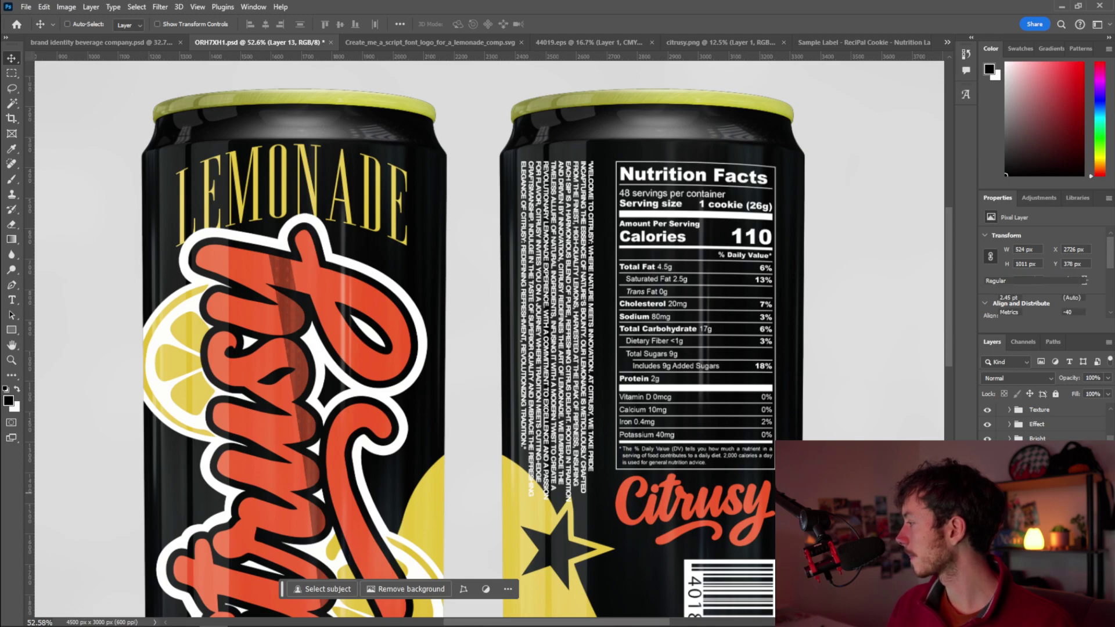
pyautogui.click(49, 6)
pyautogui.click(212, 355)
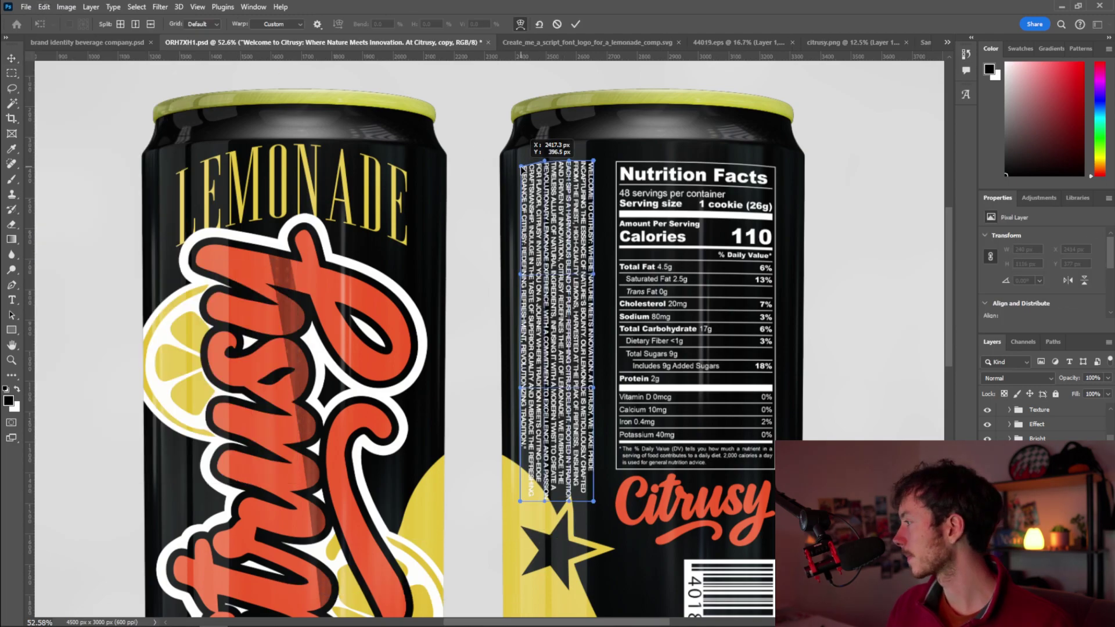
pyautogui.press('Return')
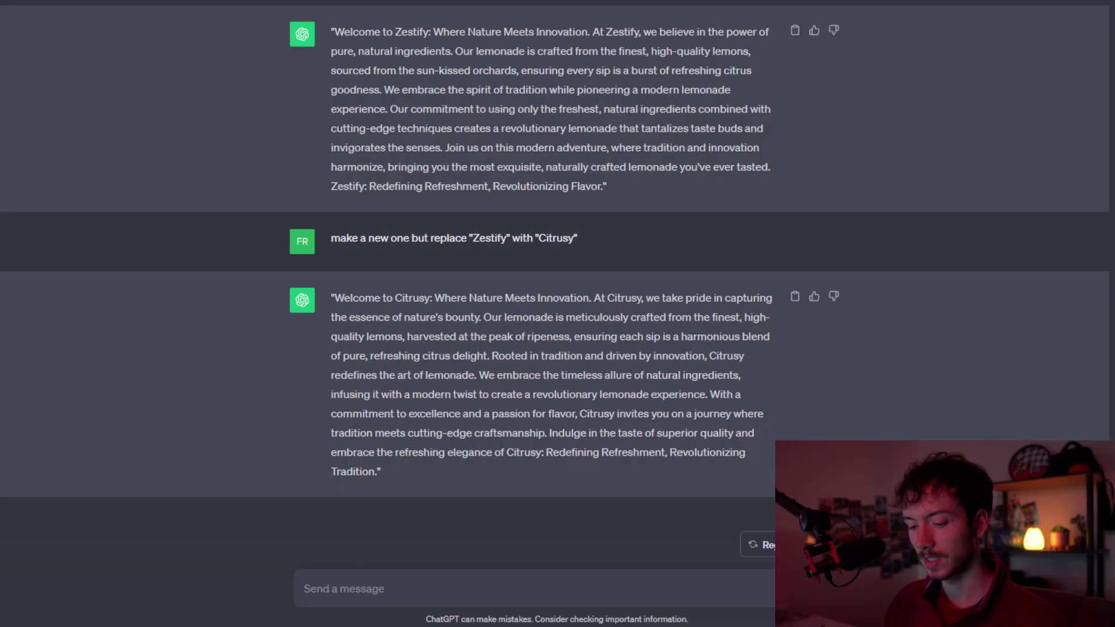
# Ask ChatGPT for Citrusy slogans and copy 'Freshness Poured, Happiness Ensured'
pyautogui.write('come')
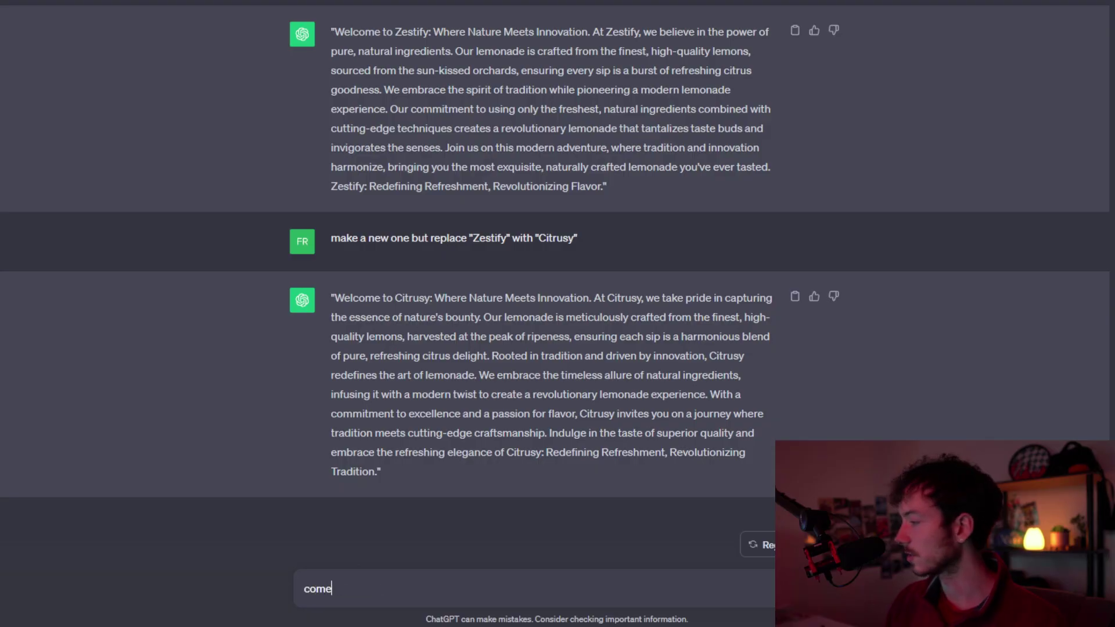
pyautogui.write(' up with a slog')
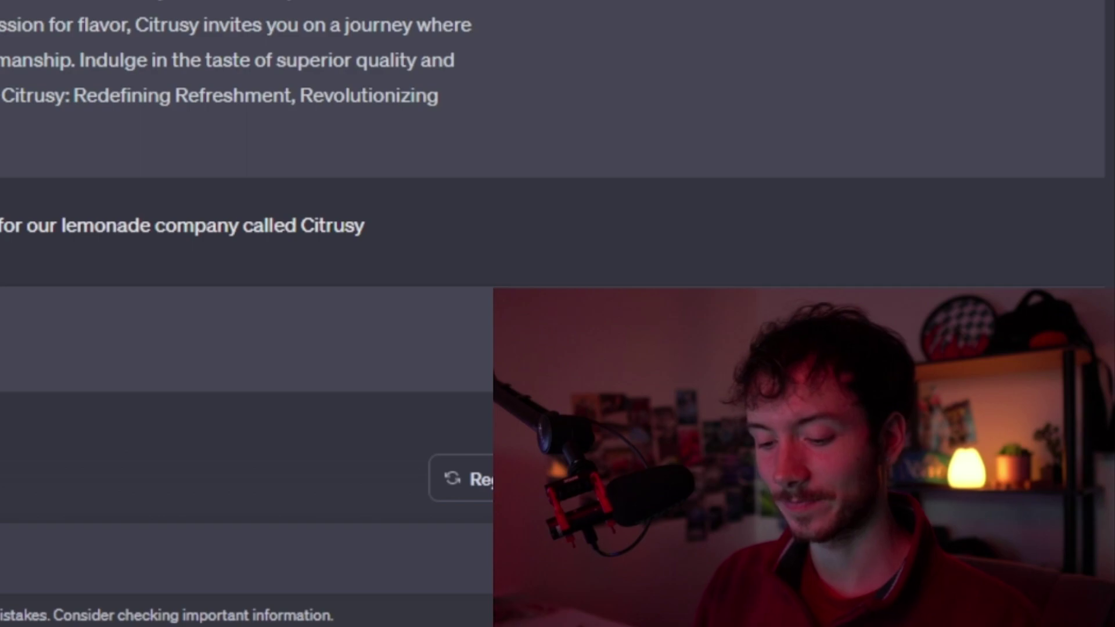
pyautogui.click(467, 479)
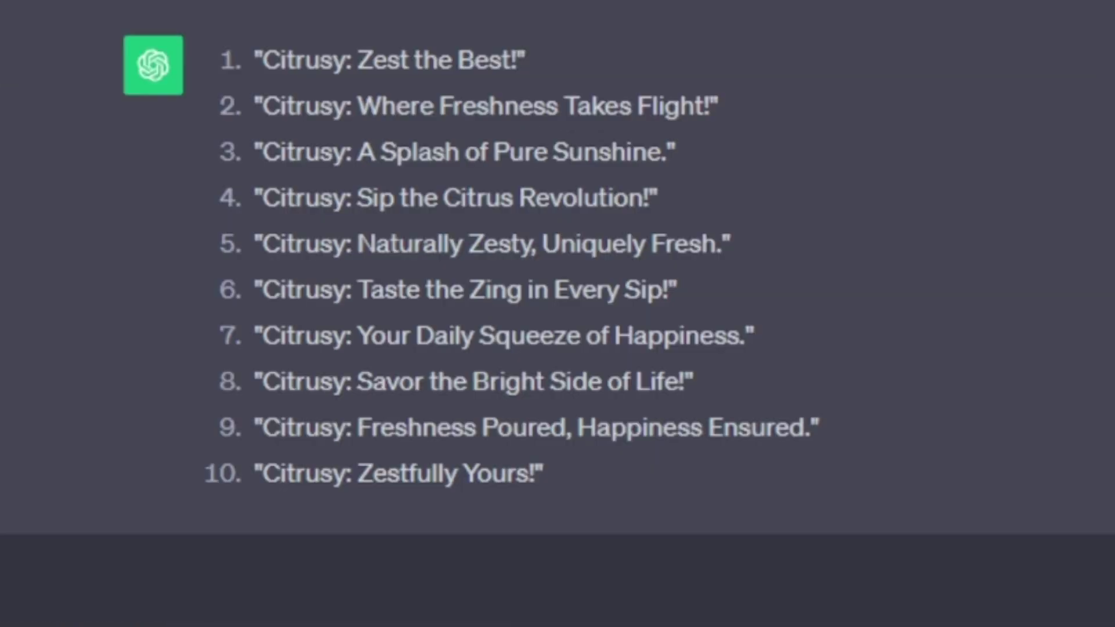
pyautogui.moveTo(357, 427); pyautogui.dragTo(776, 427)
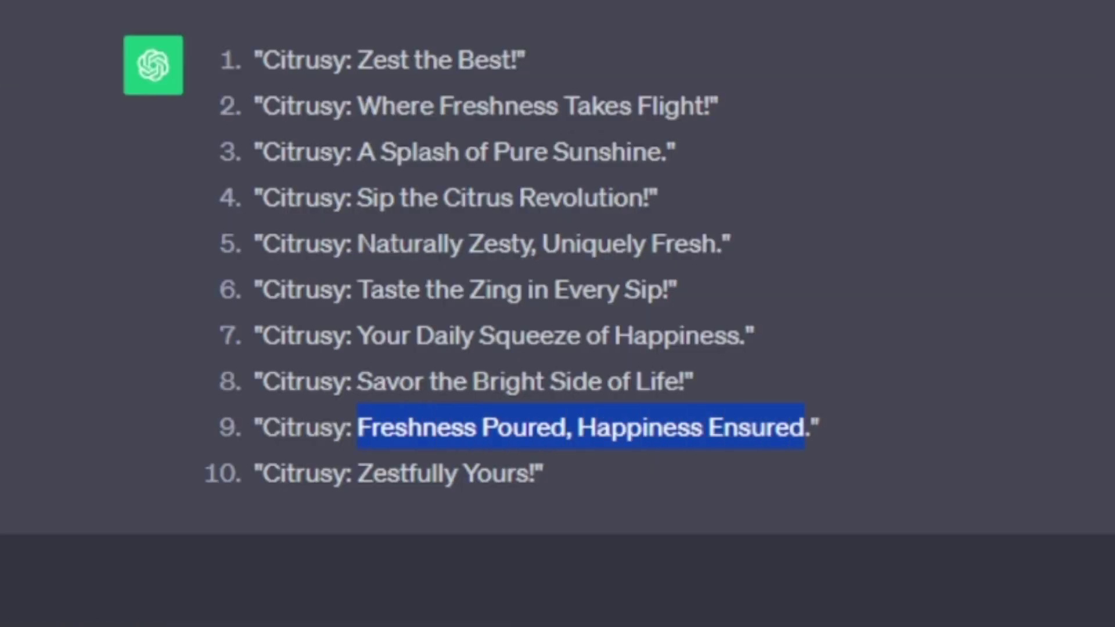
pyautogui.rightClick(761, 430)
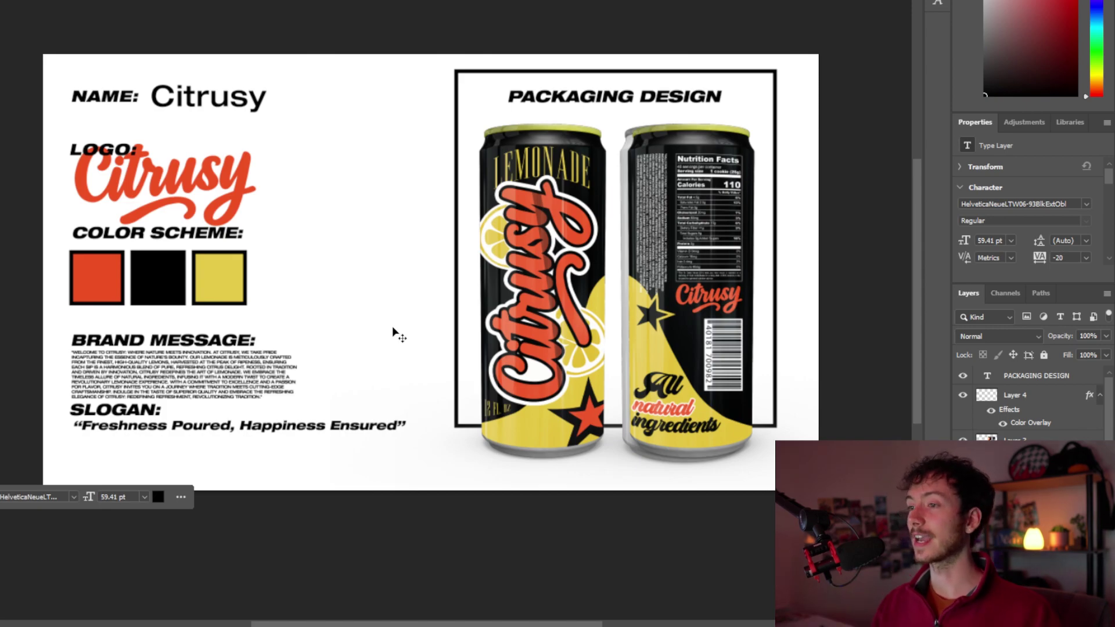
pyautogui.moveTo(393, 326)
pyautogui.mouseDown()
pyautogui.moveTo(597, 260)
pyautogui.moveTo(617, 266)
pyautogui.mouseUp()
pyautogui.hotkey('ctrl', '0')
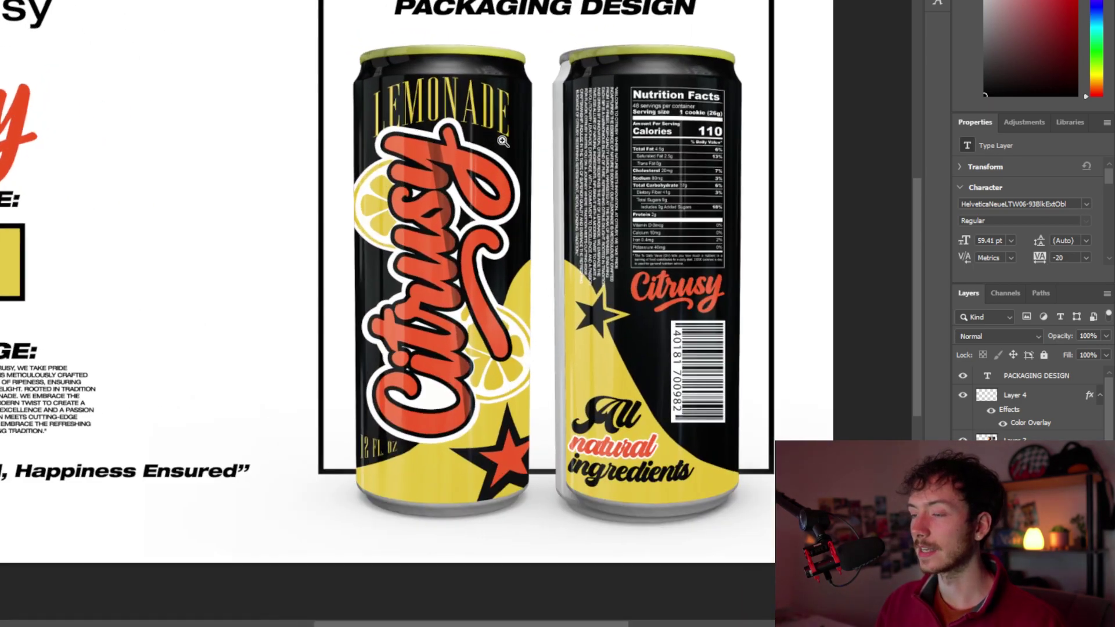
pyautogui.hotkey('ctrl', '0')
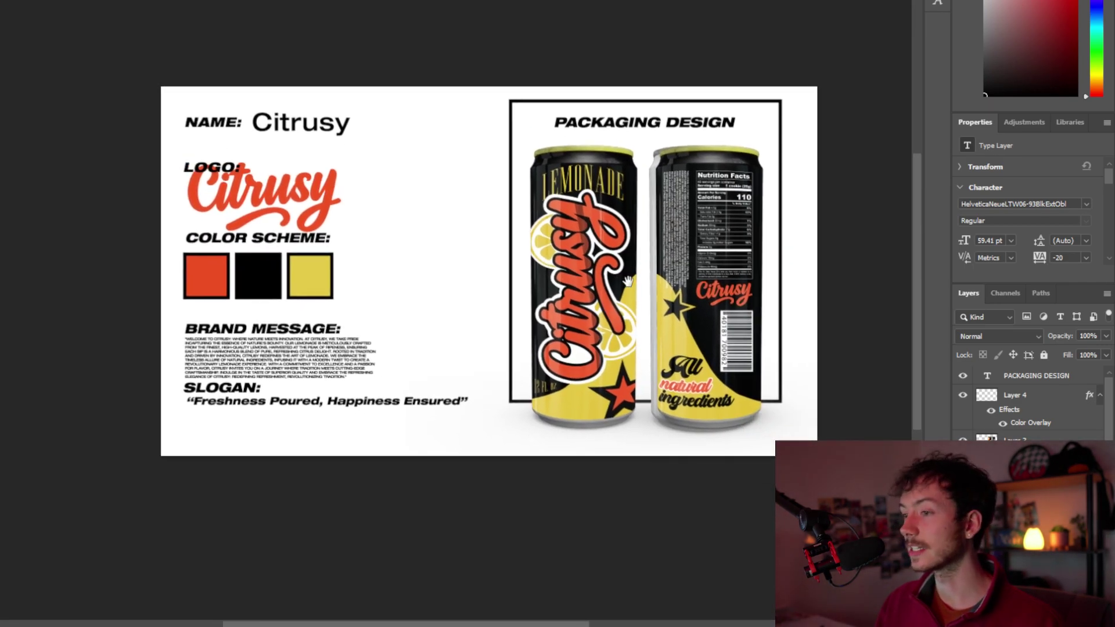
pyautogui.scroll(2, 598, 283)
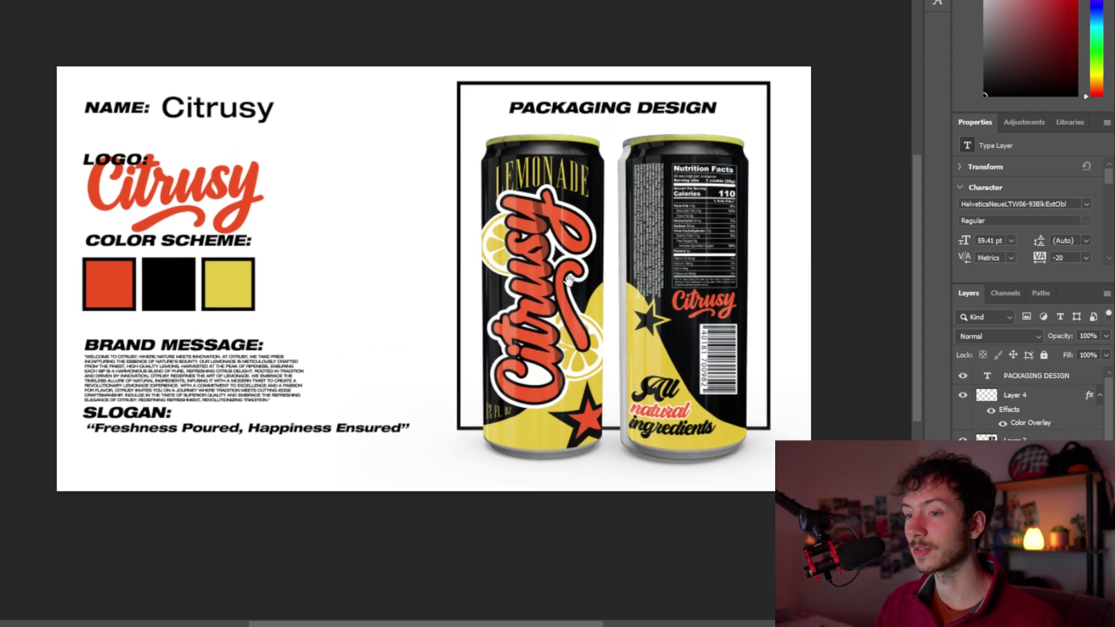
pyautogui.scroll(-1, 562, 290)
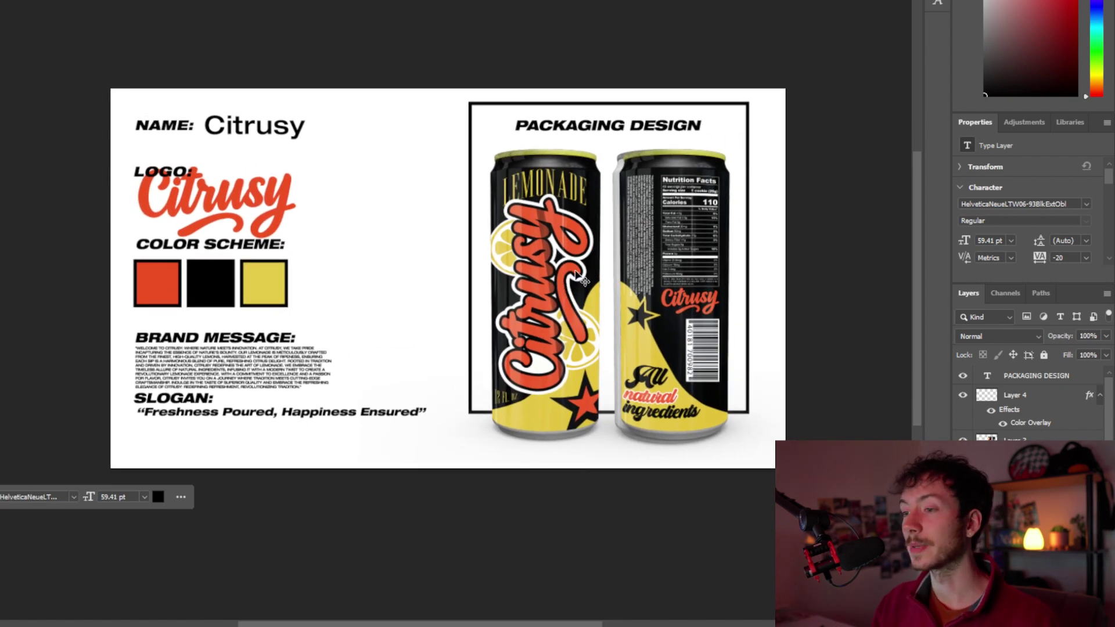